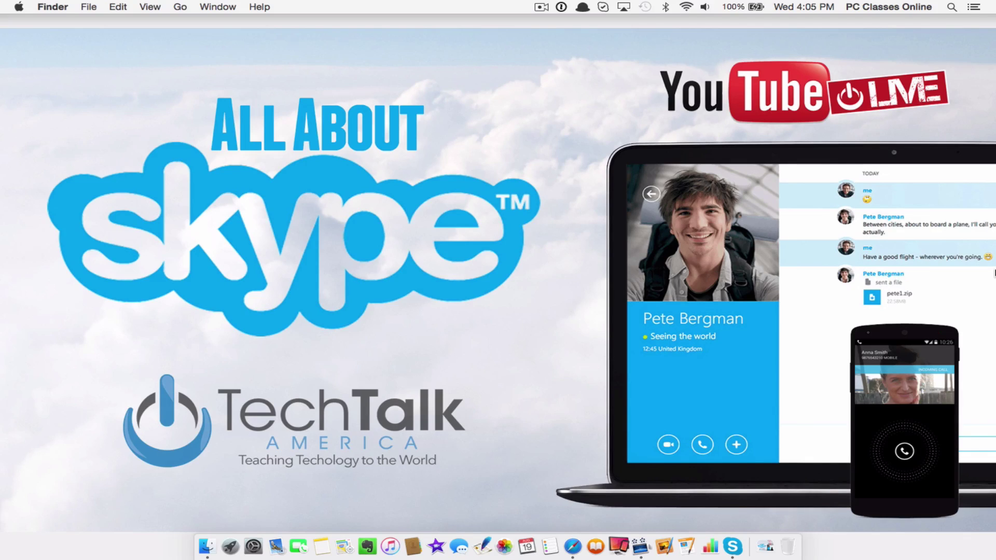
# Step: Go to Skype's download page for computers and scroll through the Get Skype for Mac offering
pyautogui.hotkey('ctrl', 'Right')
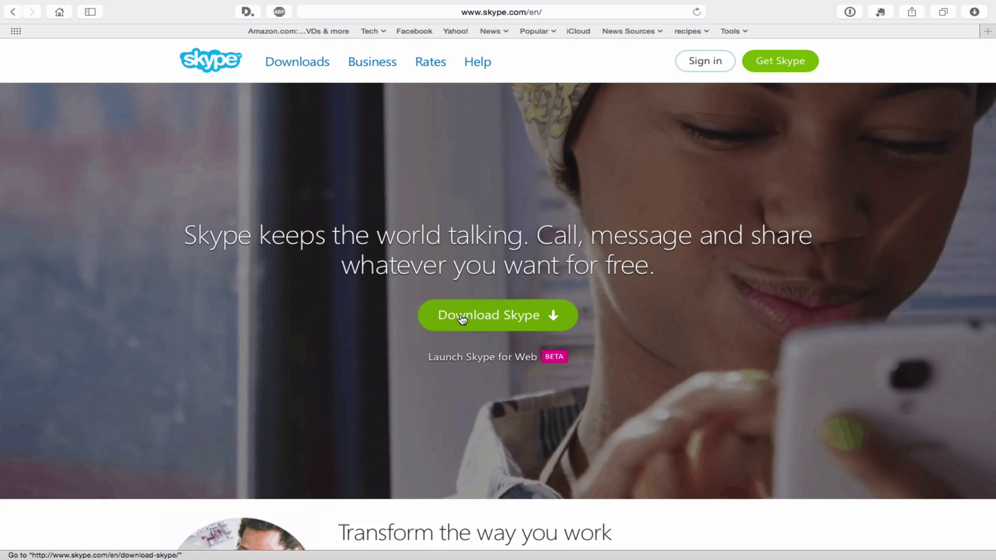
pyautogui.click(462, 320)
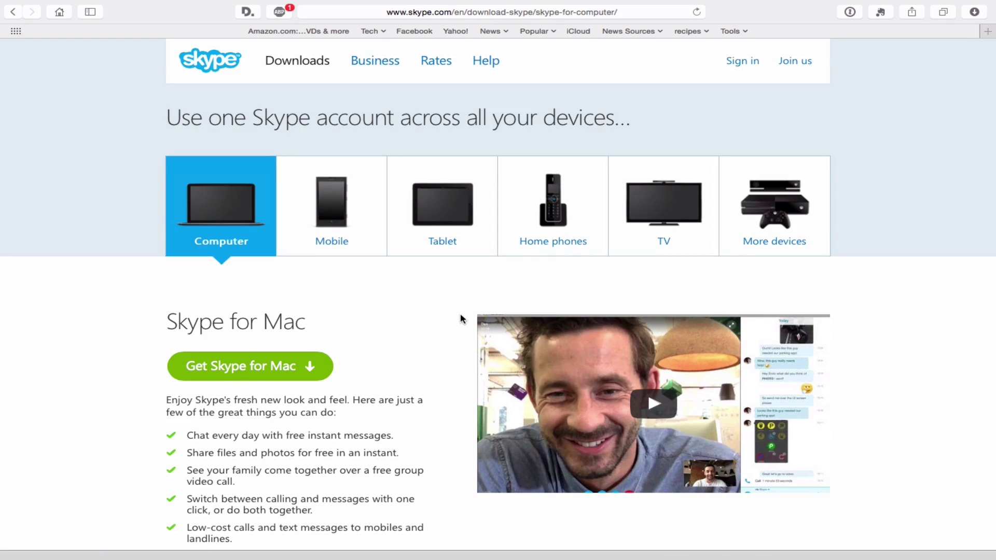
pyautogui.scroll(-5, 459, 312)
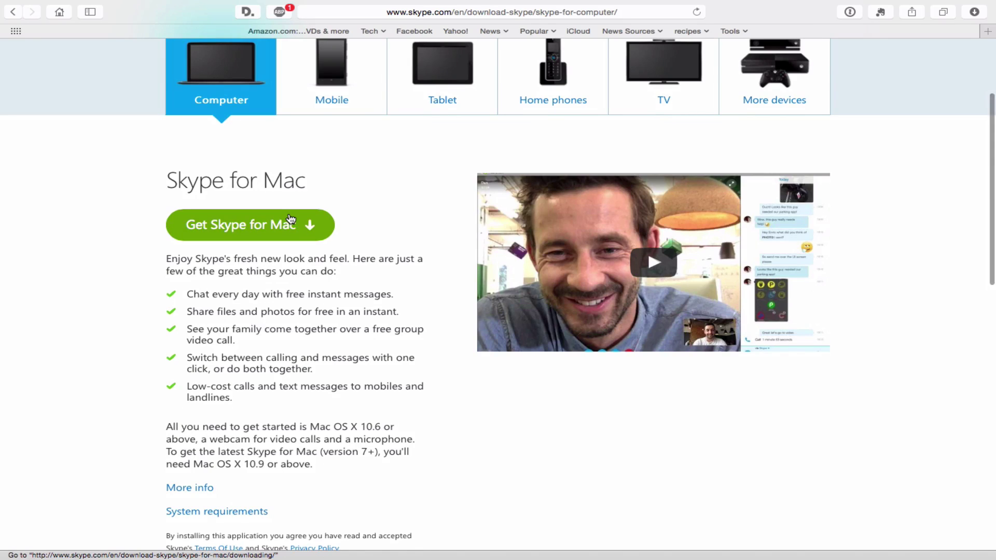
pyautogui.scroll(-15, 290, 218)
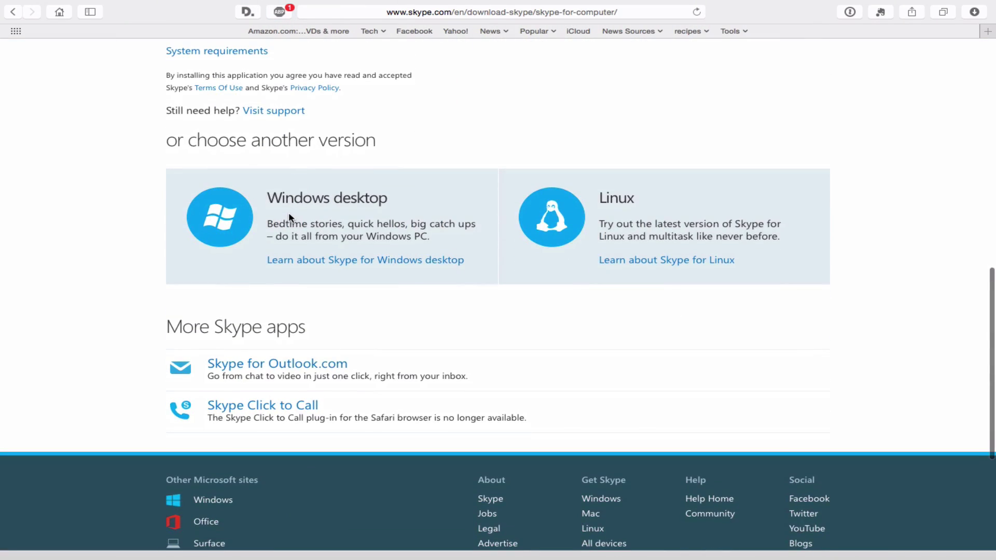
pyautogui.scroll(20, 290, 218)
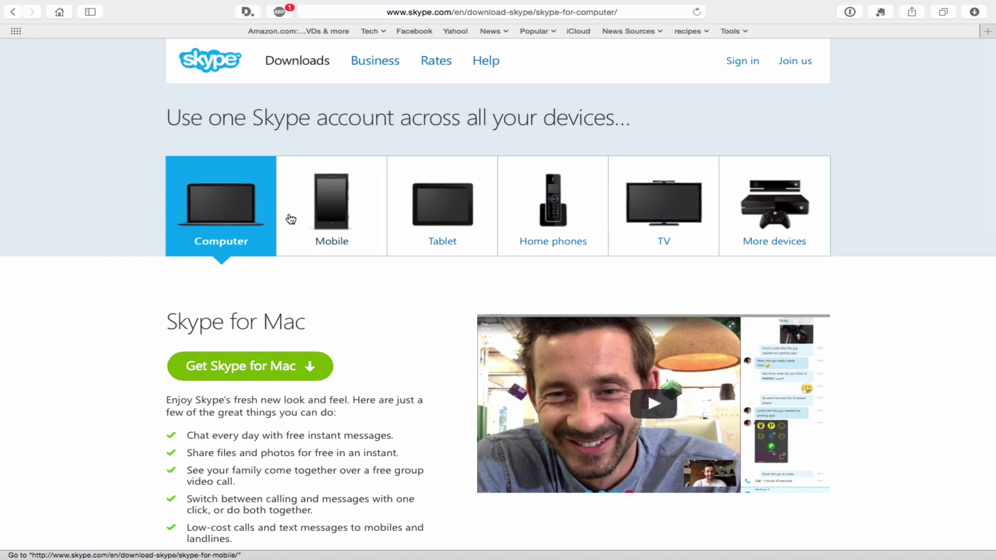
# Step: Open the Skype for Business page and scroll through what it offers
pyautogui.click(368, 63)
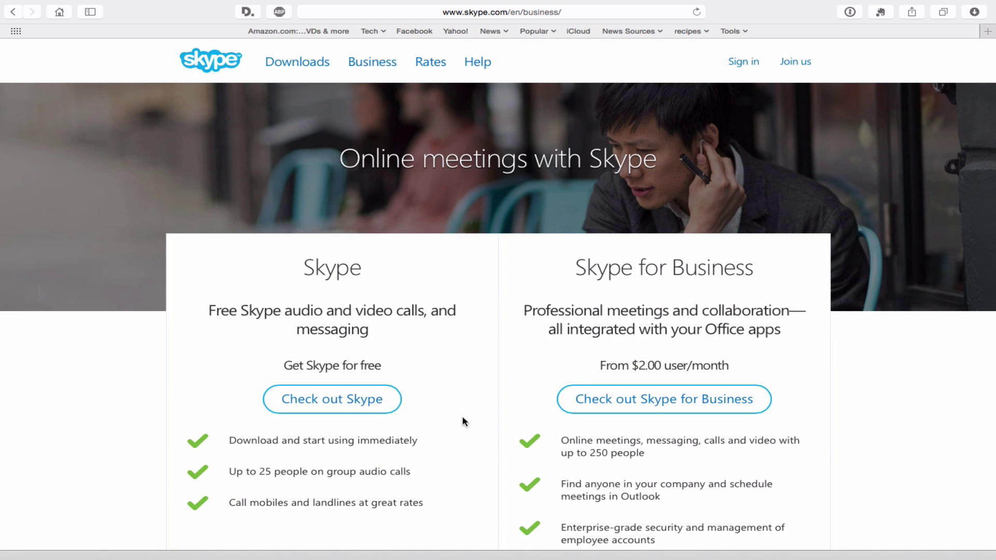
pyautogui.scroll(-5, 462, 415)
pyautogui.scroll(-2, 462, 418)
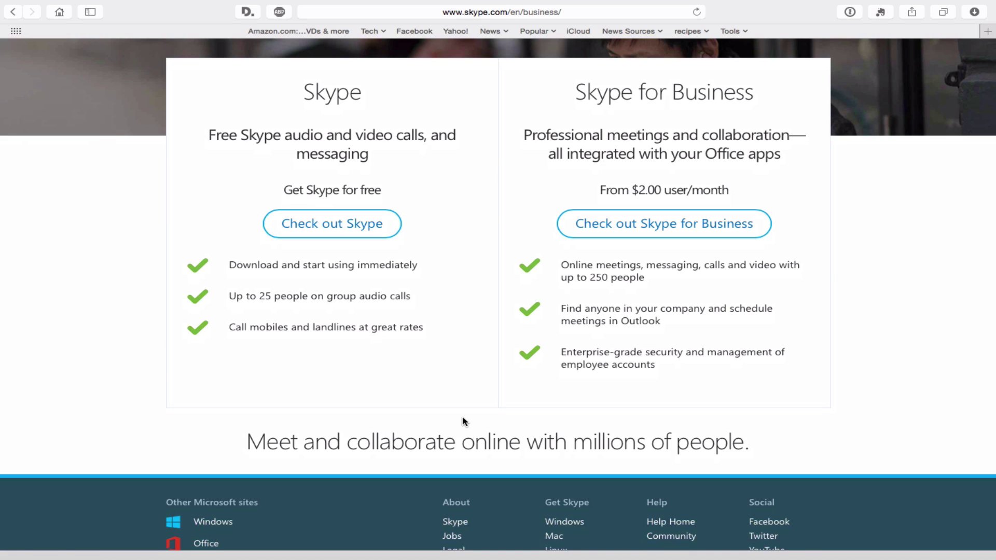
pyautogui.scroll(5, 464, 421)
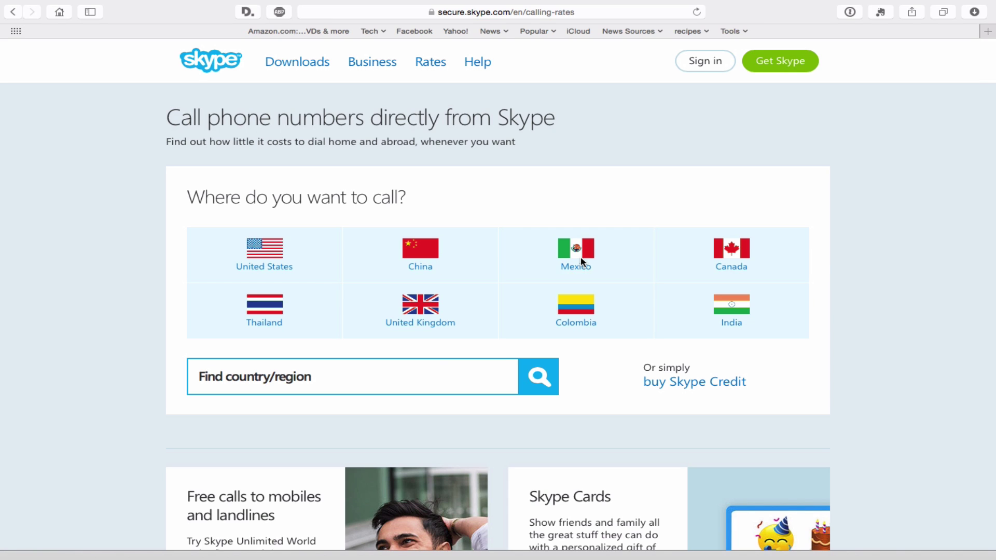
# Step: Choose United Kingdom on the rates page to see its Skype Credit and Subscription options
pyautogui.click(421, 310)
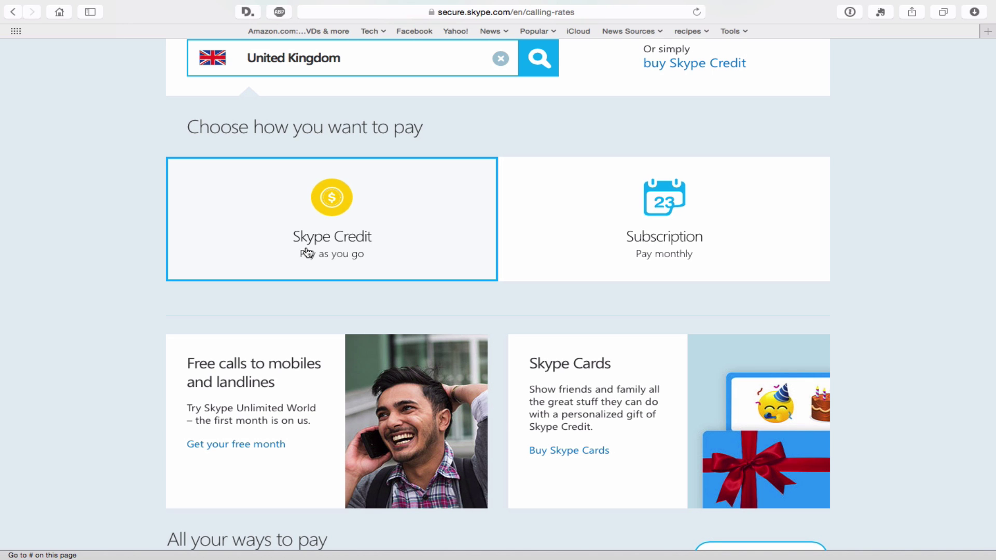
pyautogui.scroll(10, 307, 252)
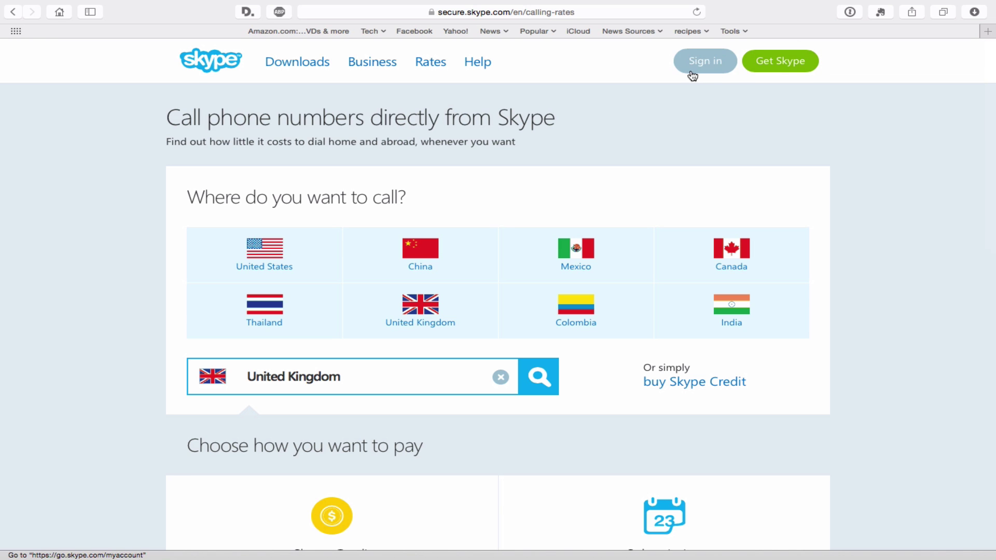
# Step: Go from the Skype home page to Sign in and choose 'Create new account'
pyautogui.click(193, 60)
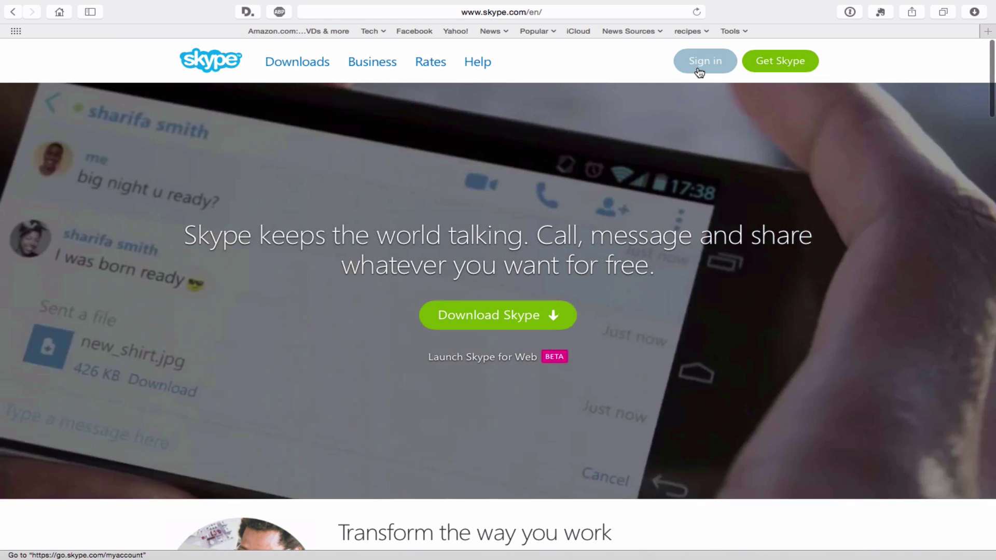
pyautogui.click(697, 68)
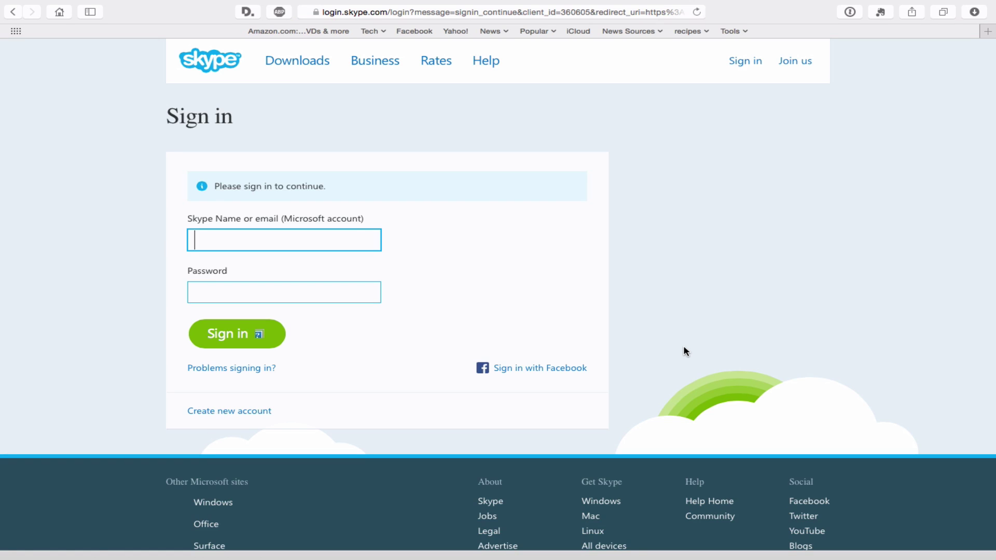
pyautogui.click(220, 411)
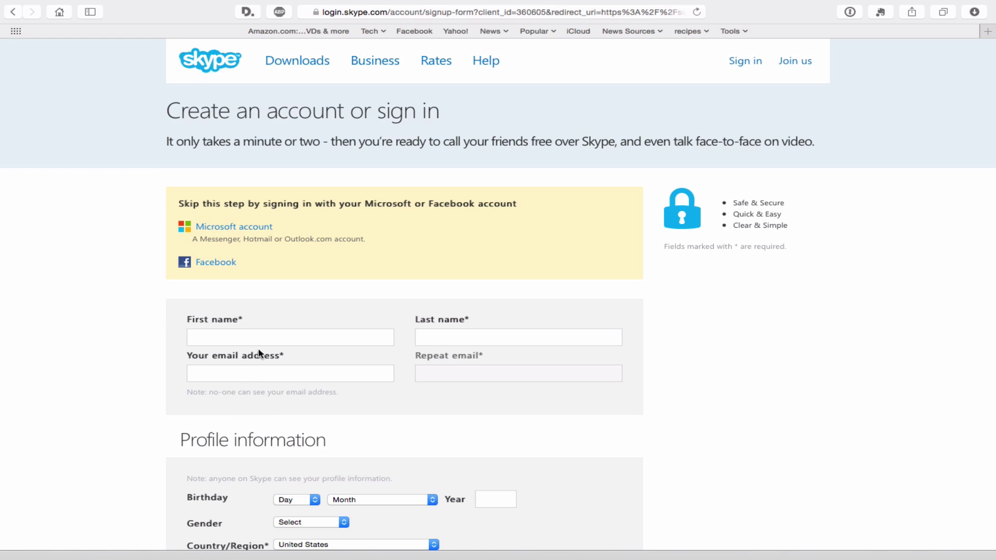
# Step: Enter the account holder's first and last name in the sign-up form
pyautogui.click(246, 337)
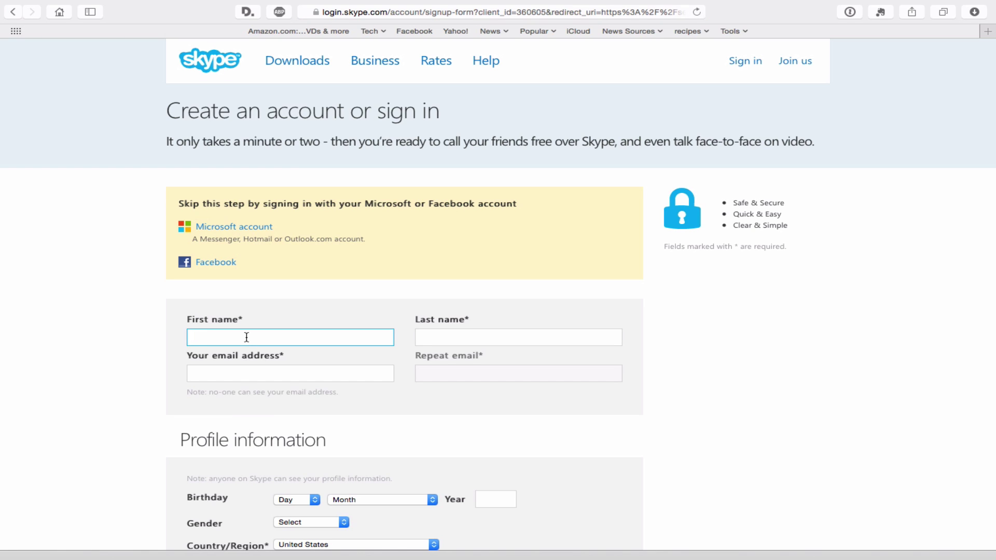
pyautogui.write('D')
pyautogui.press('BackSpace')
pyautogui.write('Dummy')
pyautogui.press('Tab')
pyautogui.write('Ent')
pyautogui.press('BackSpace')
pyautogui.press('BackSpace')
pyautogui.press('BackSpace')
pyautogui.write('A')
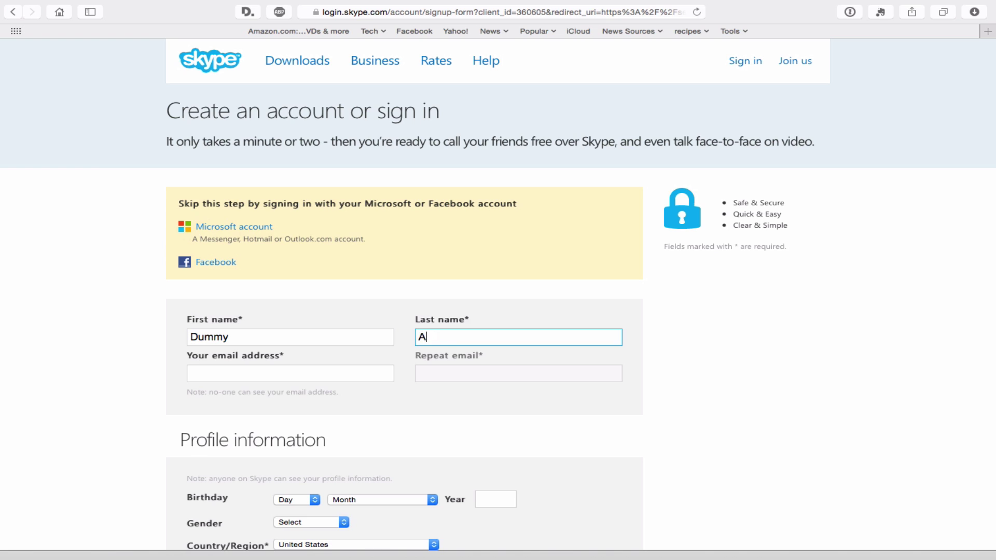
pyautogui.write('ccount Tech Talk')
# Step: Enter the e-mail address and paste the same address into Repeat email
pyautogui.press('Tab')
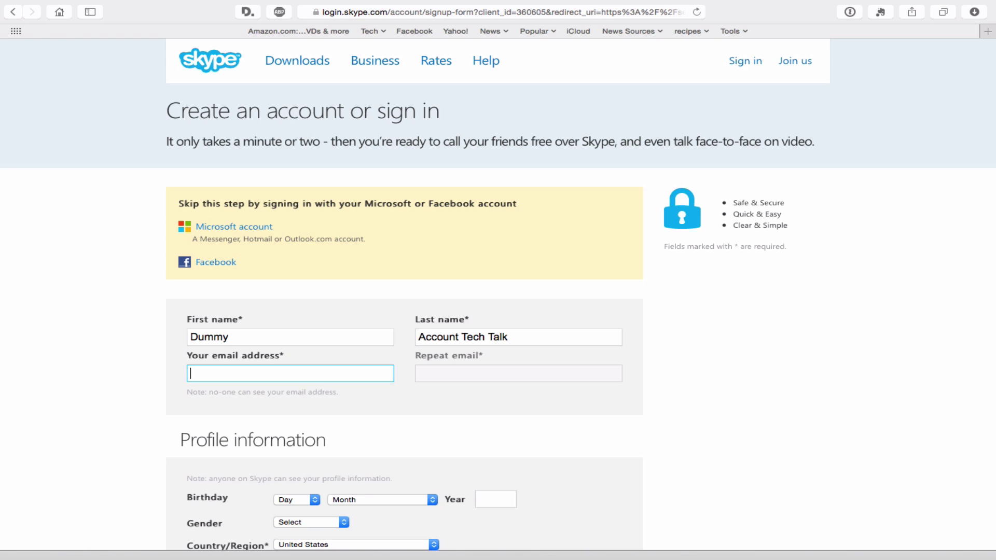
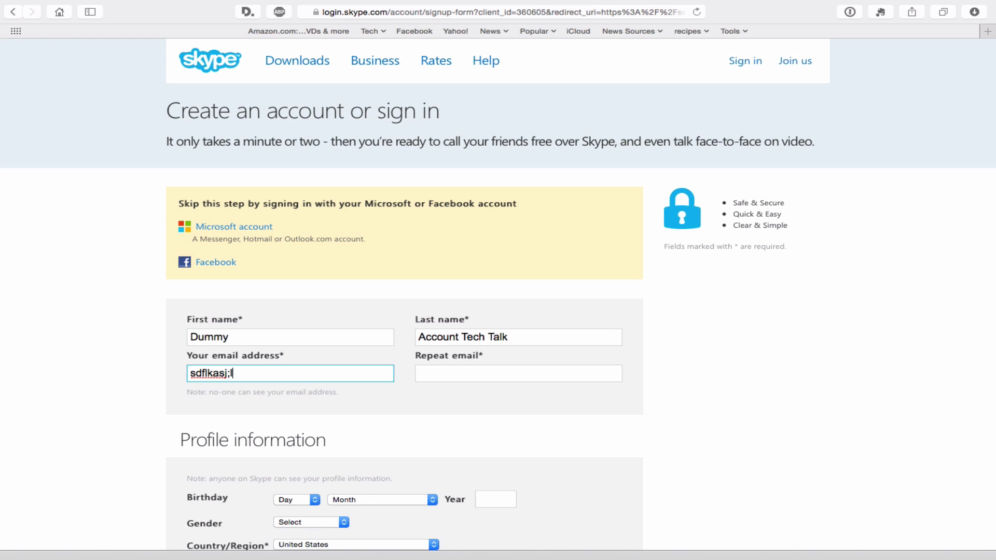
pyautogui.press('Tab')
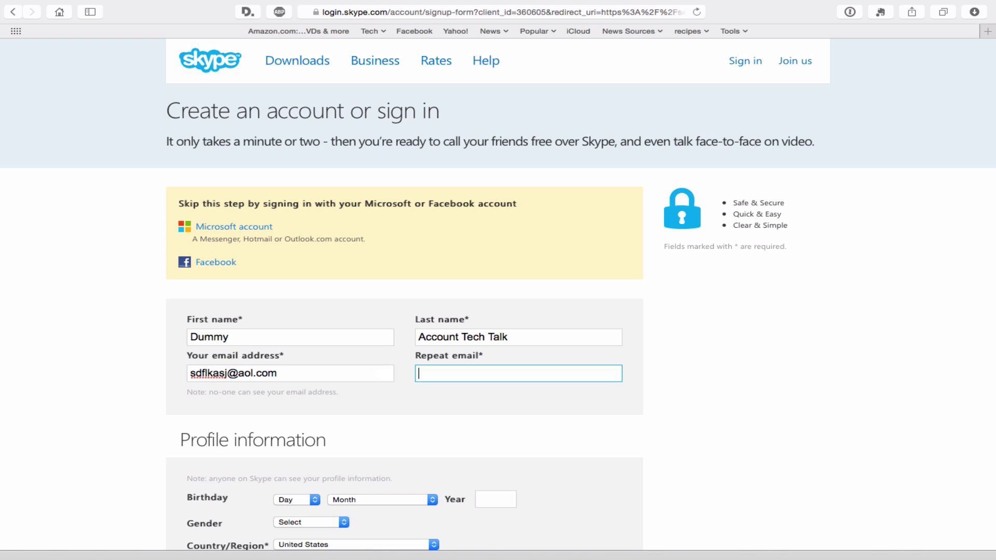
pyautogui.tripleClick(303, 375)
pyautogui.write('http://youtu.be/8nyApOOBRQ0')
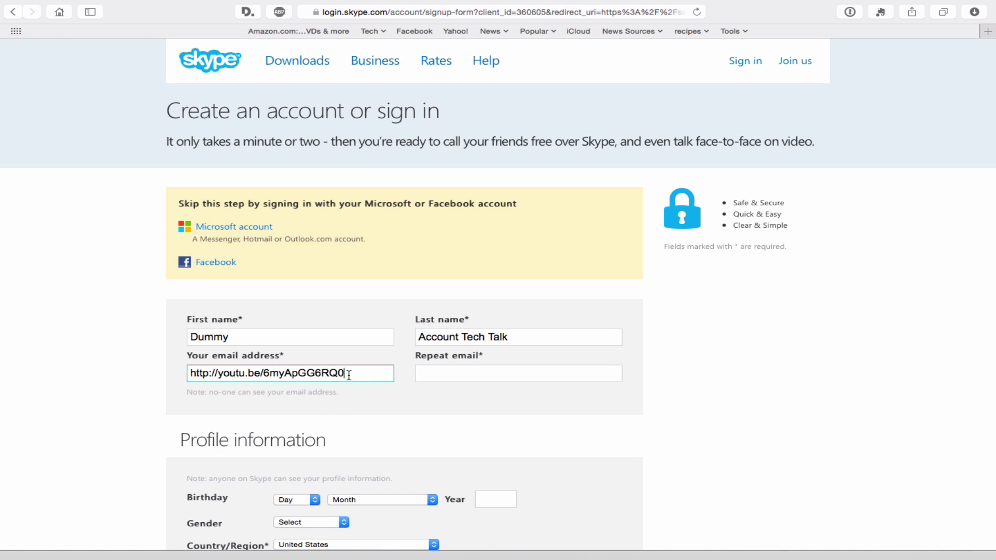
pyautogui.press('super+z')
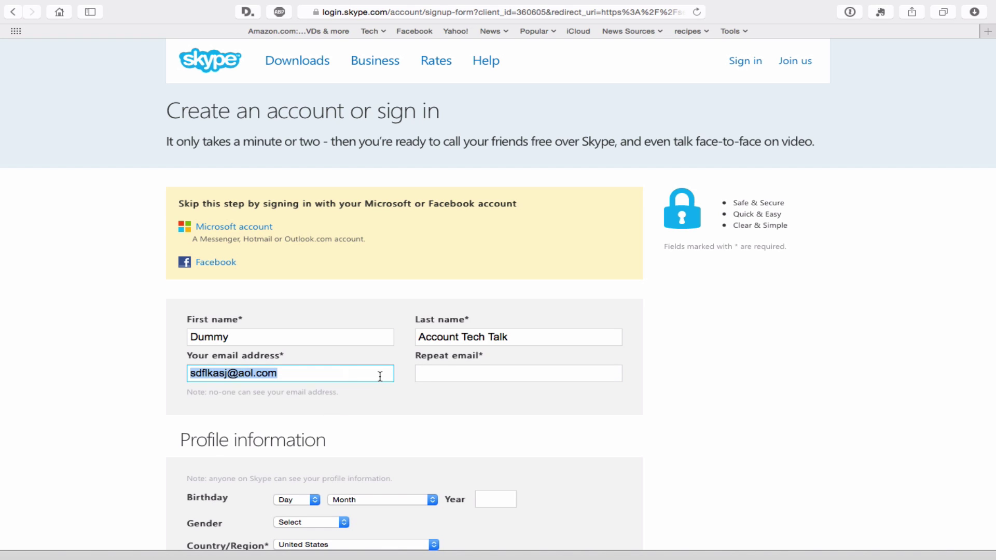
pyautogui.press('super+c')
pyautogui.press('Tab')
pyautogui.press('super+v')
pyautogui.click(591, 413)
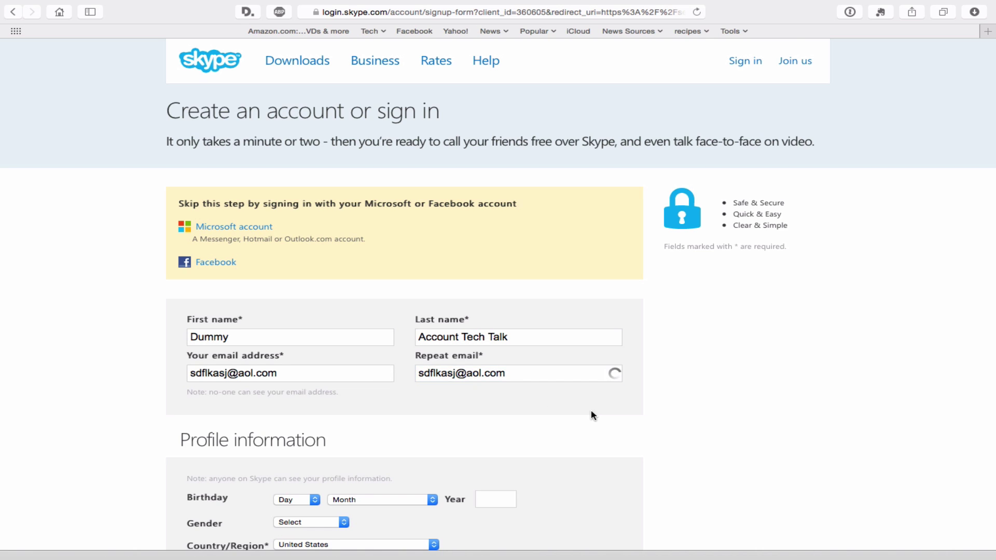
# Step: Scroll down the sign-up form to the Skype Name and password fields
pyautogui.scroll(-10, 591, 412)
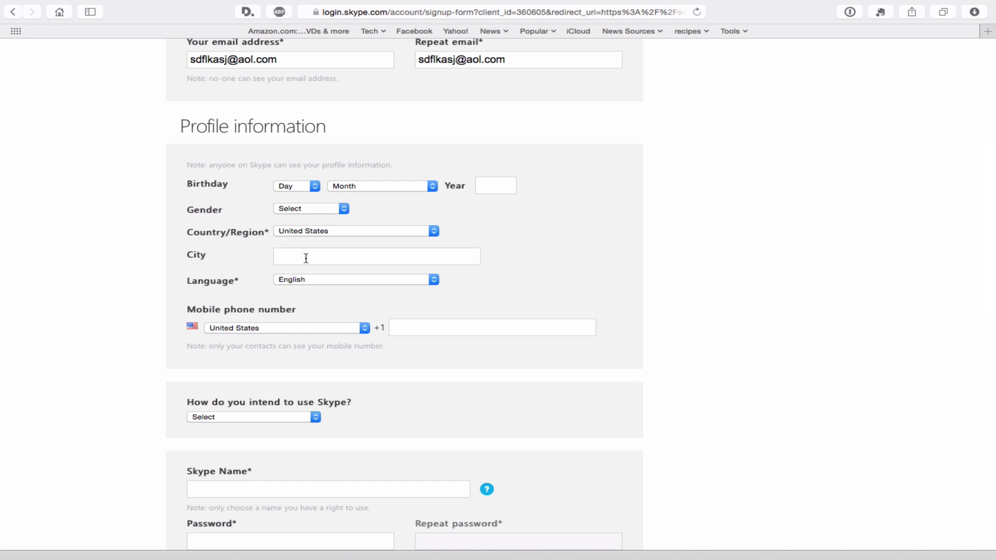
pyautogui.scroll(-3, 306, 257)
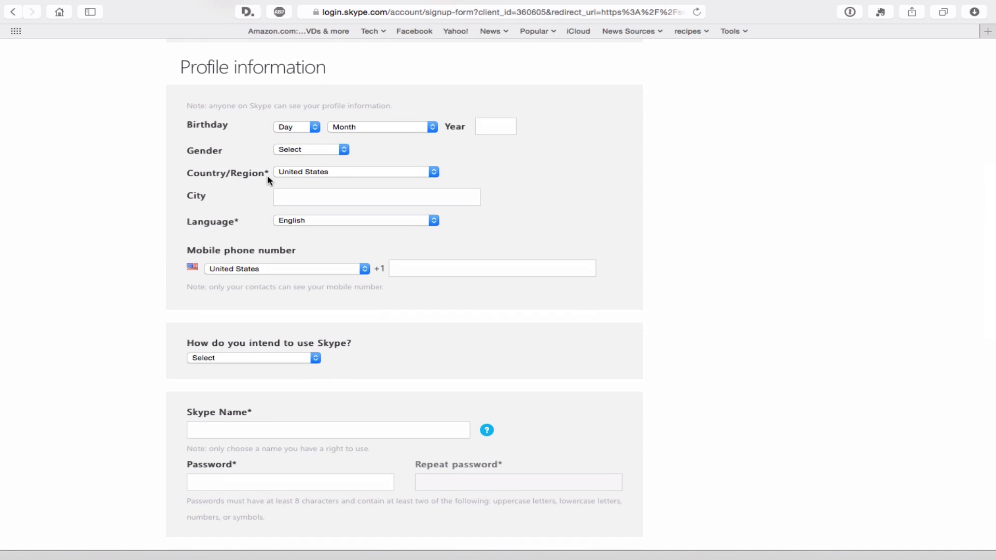
pyautogui.scroll(-10, 288, 223)
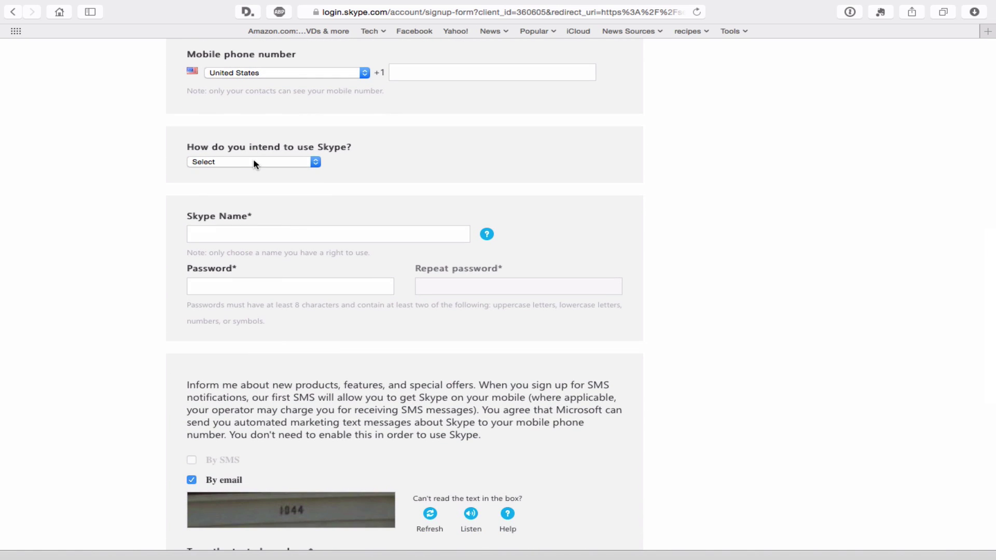
pyautogui.click(216, 235)
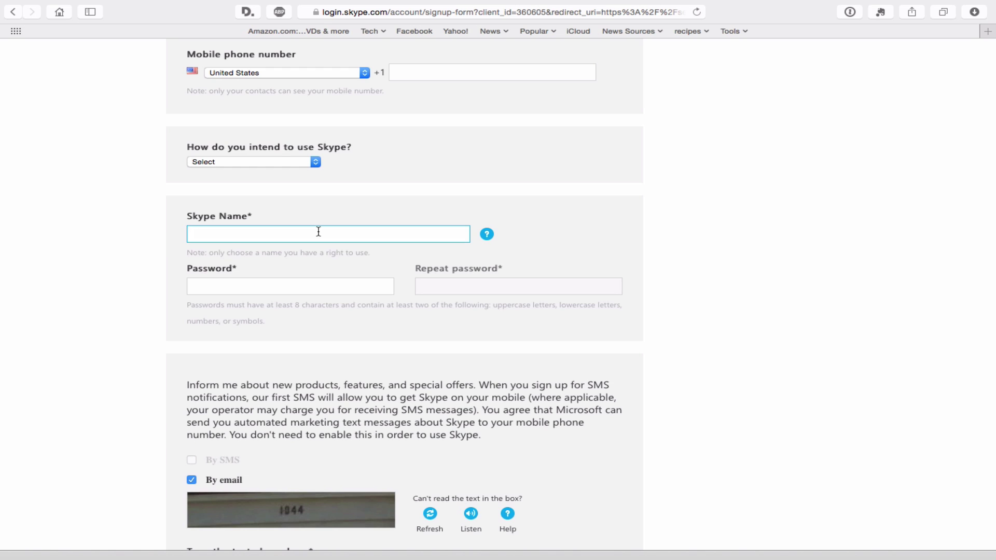
pyautogui.scroll(-3, 319, 231)
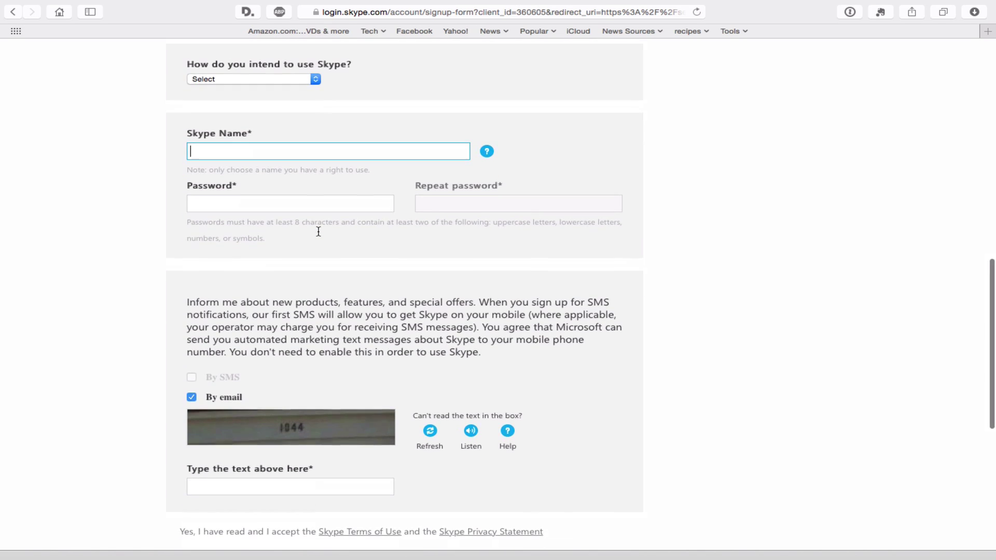
pyautogui.click(215, 204)
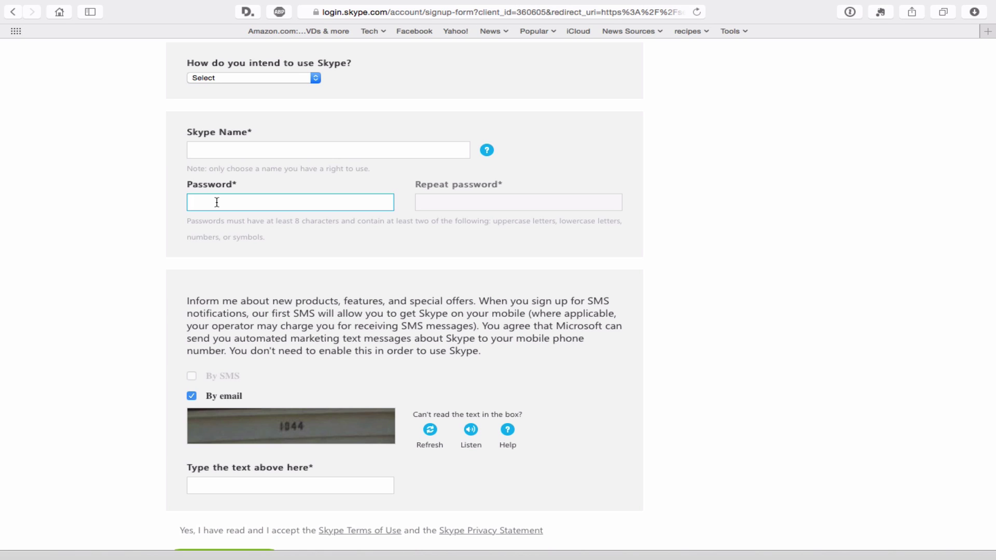
# Step: Try 'I agree - Continue', then close the sign-up window, discarding its details
pyautogui.scroll(-5, 216, 202)
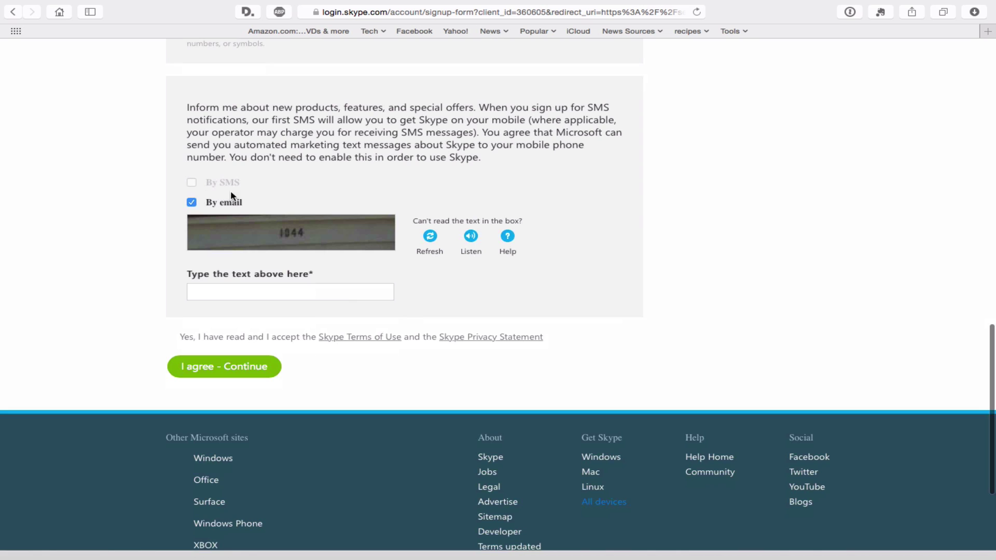
pyautogui.click(223, 366)
pyautogui.press('super+w')
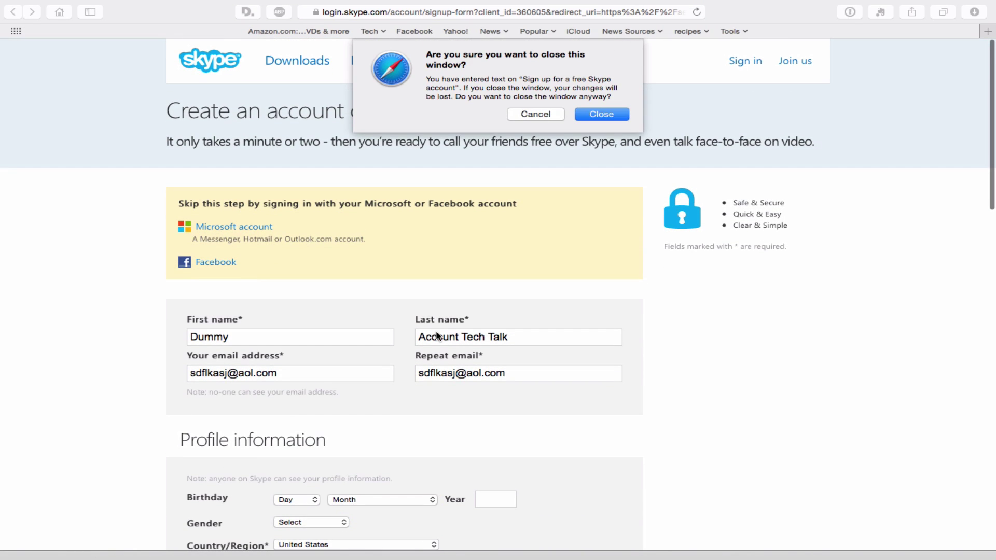
pyautogui.press('Escape')
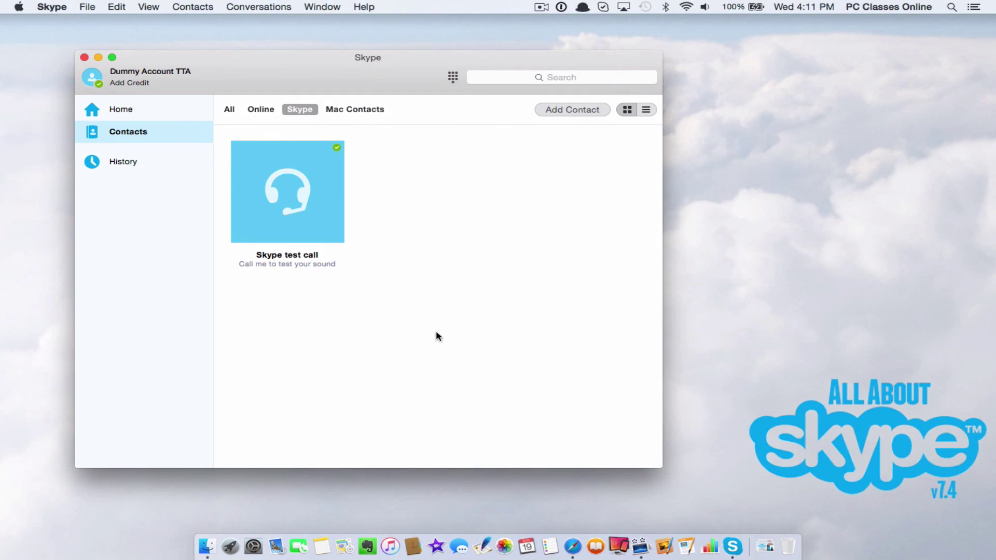
pyautogui.click(133, 110)
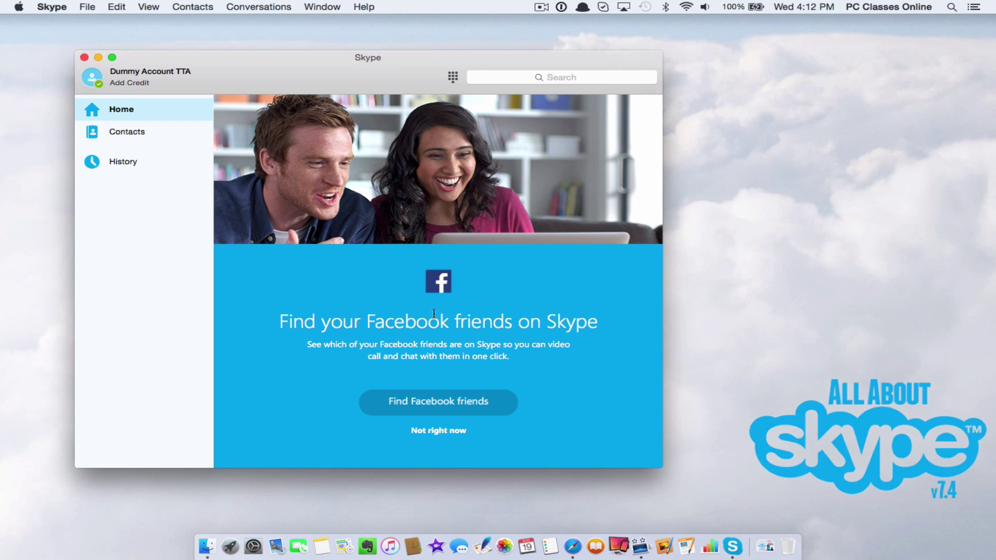
pyautogui.click(485, 78)
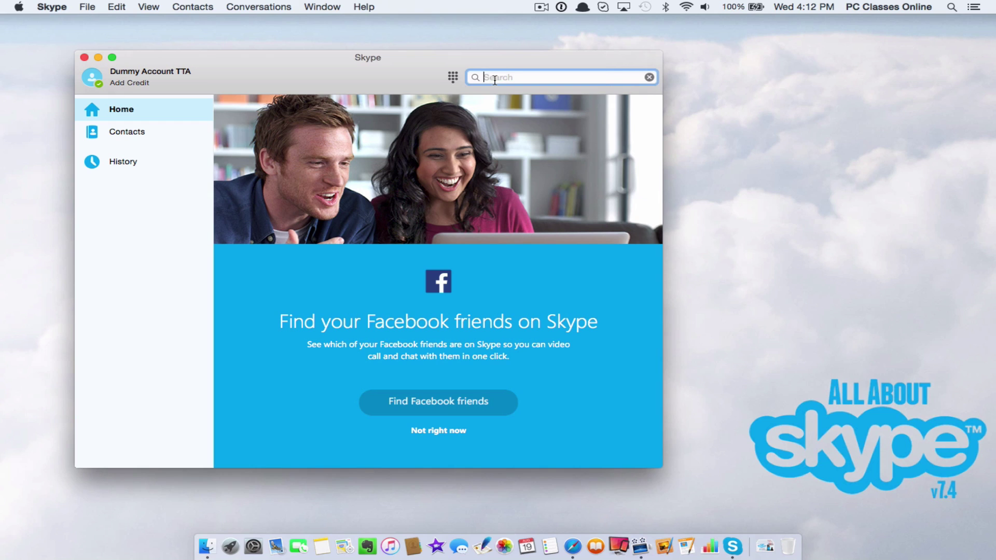
pyautogui.click(162, 131)
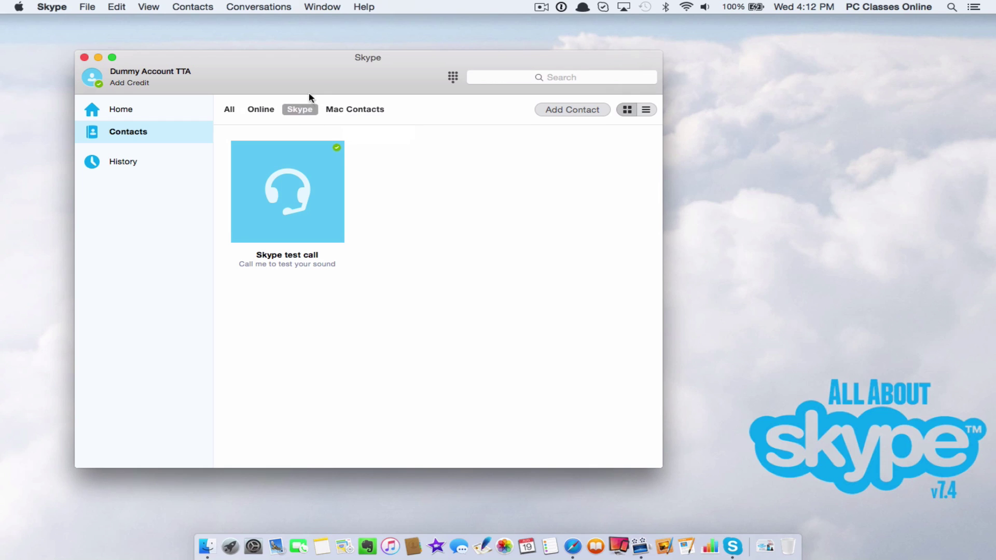
# Step: Search Add Contact for the person's full name and scroll through the matching Skype users
pyautogui.click(562, 115)
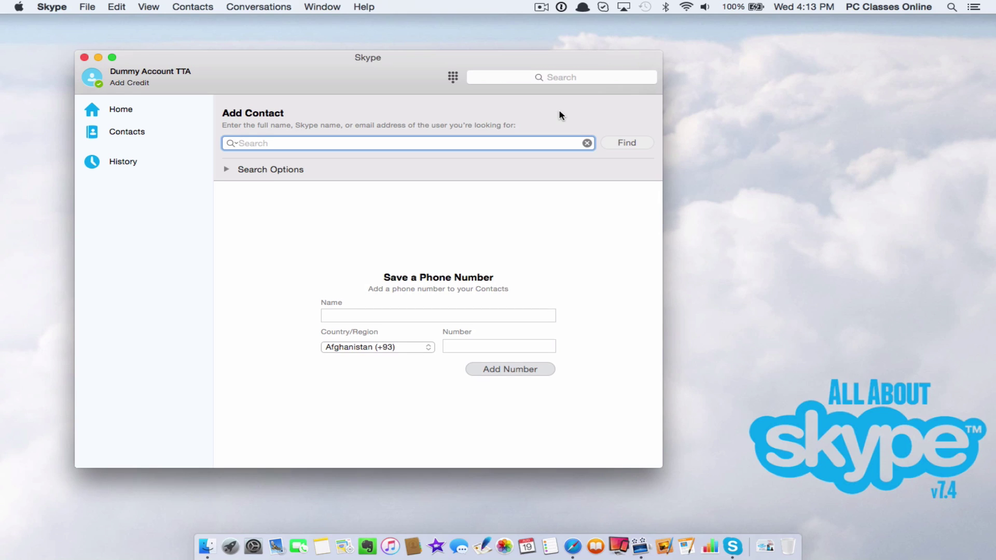
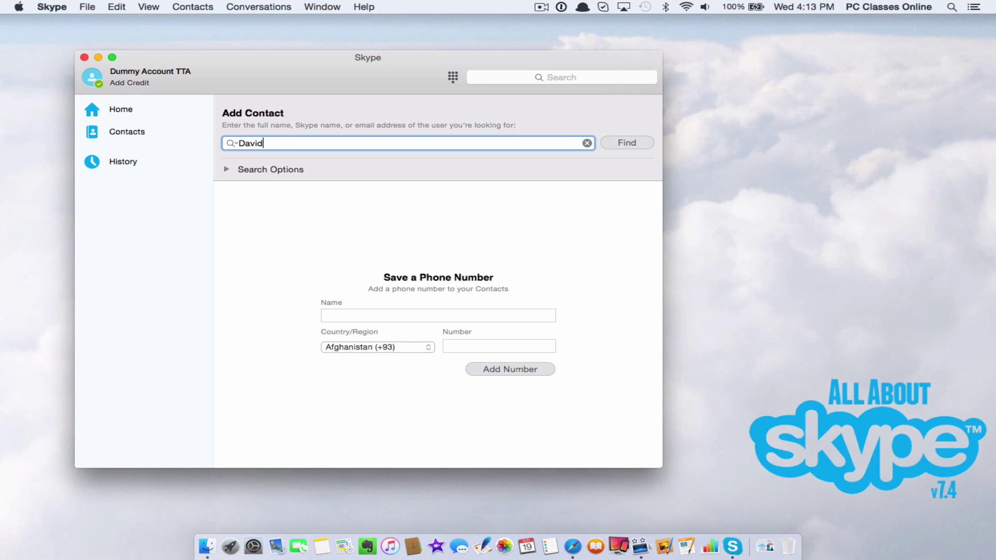
pyautogui.click(630, 142)
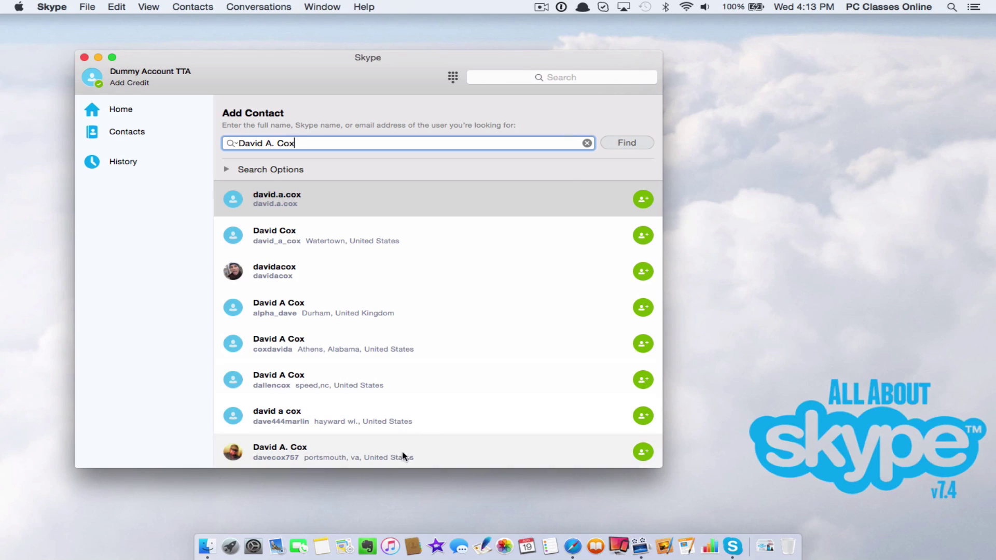
pyautogui.scroll(-5, 481, 321)
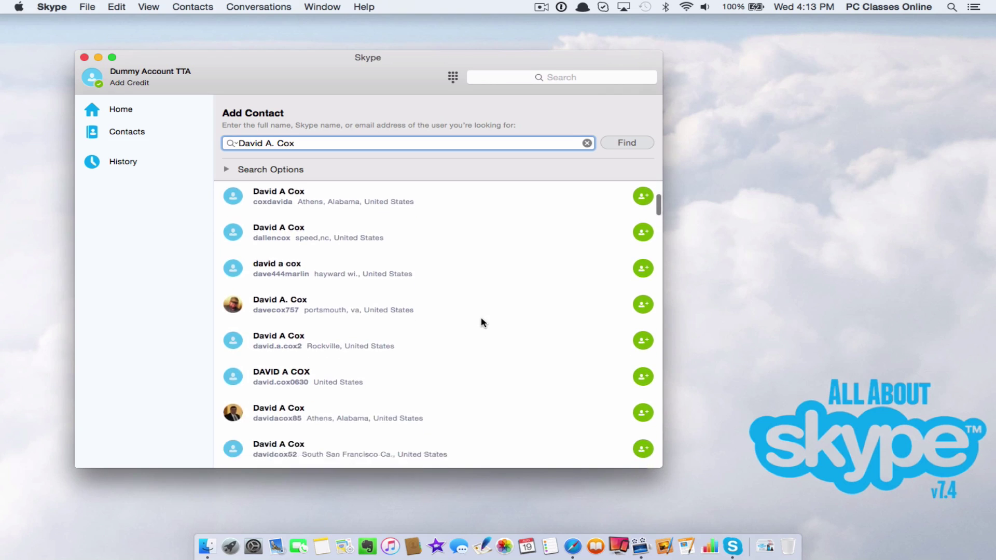
pyautogui.scroll(-3, 480, 321)
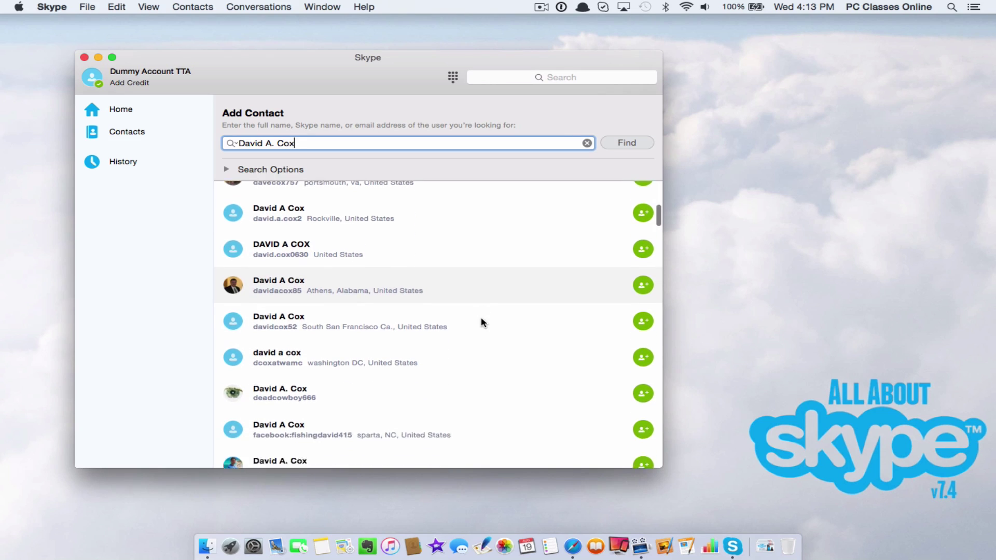
pyautogui.scroll(-2, 482, 321)
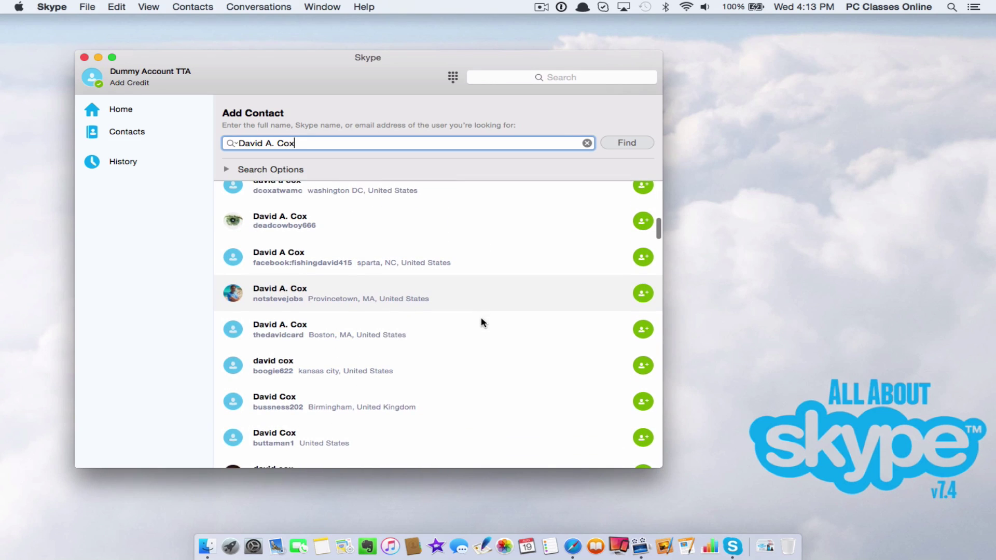
pyautogui.scroll(-2, 481, 321)
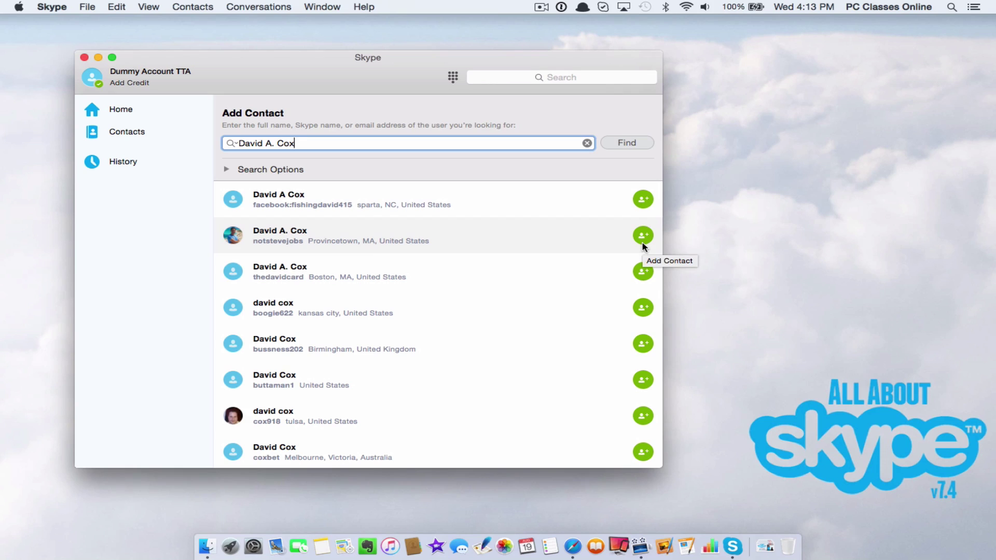
# Step: Add the chosen matching user as a contact and return to the Contacts list
pyautogui.click(643, 236)
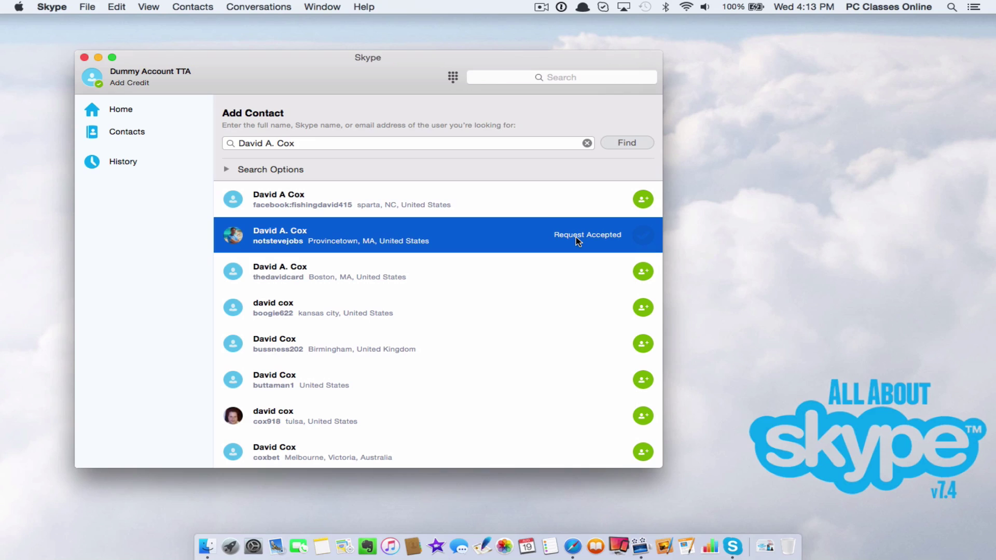
pyautogui.click(127, 132)
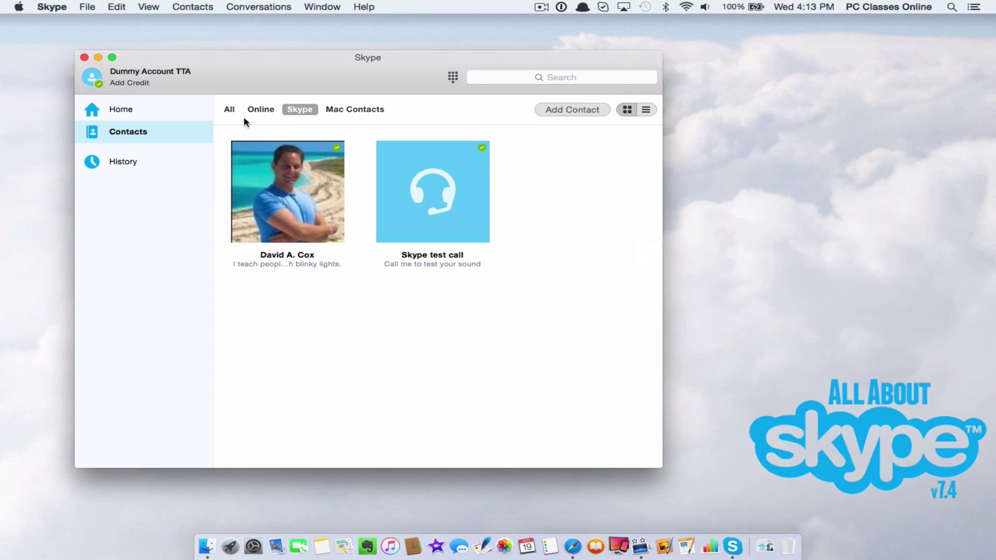
# Step: Switch Contacts to the detailed list view and open the new contact's call options
pyautogui.moveTo(320, 168)
pyautogui.moveTo(350, 151)
pyautogui.click(646, 112)
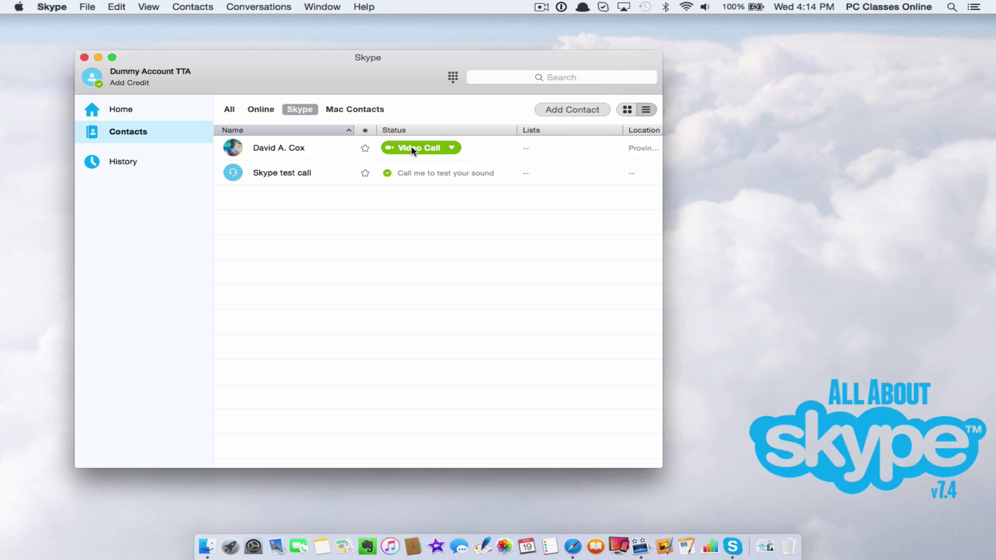
pyautogui.click(453, 149)
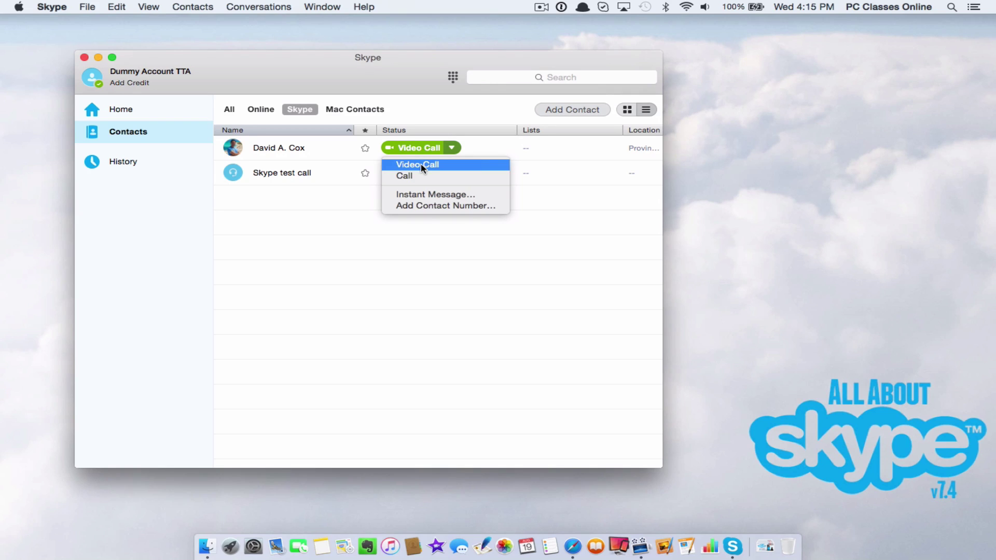
# Step: Start a video call with the new contact and mute the microphone
pyautogui.click(422, 164)
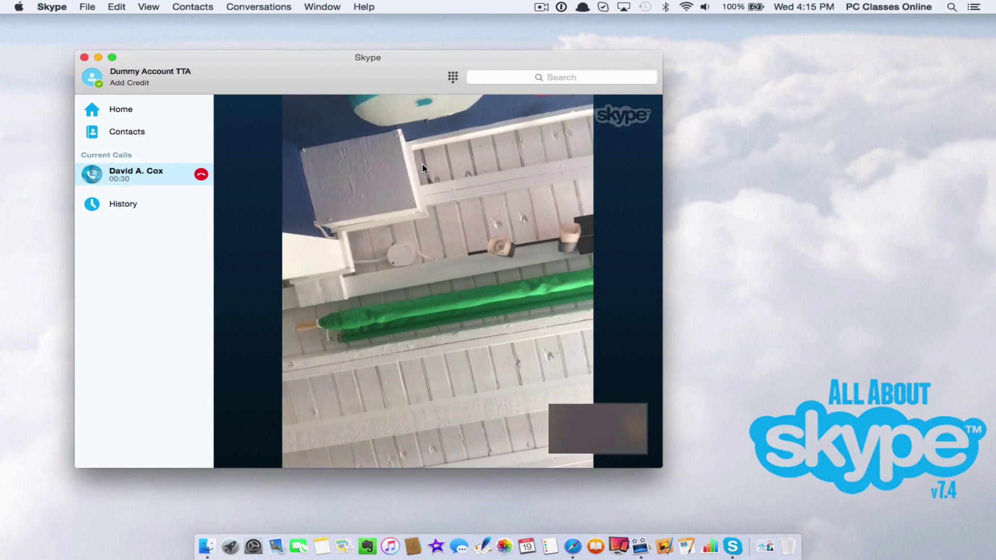
pyautogui.moveTo(344, 321)
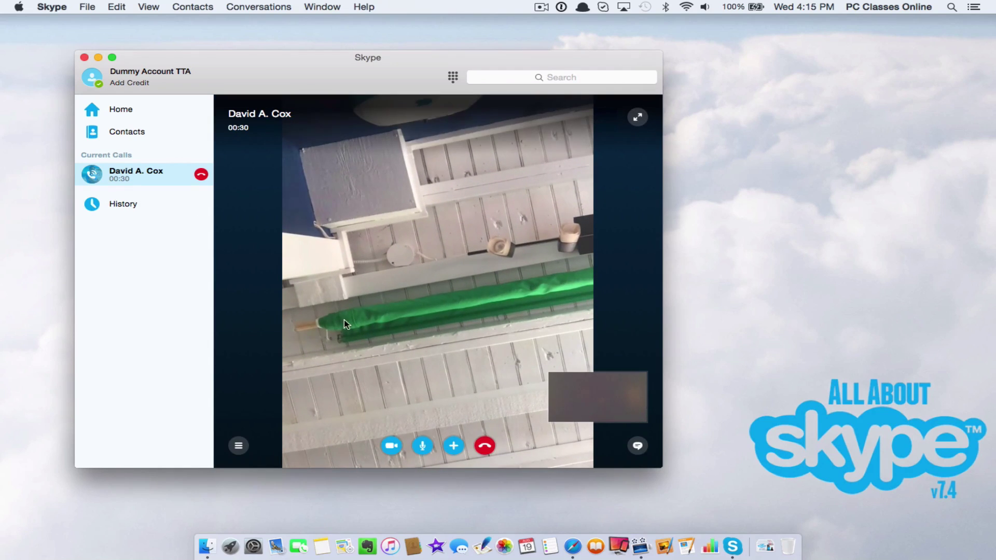
pyautogui.click(422, 445)
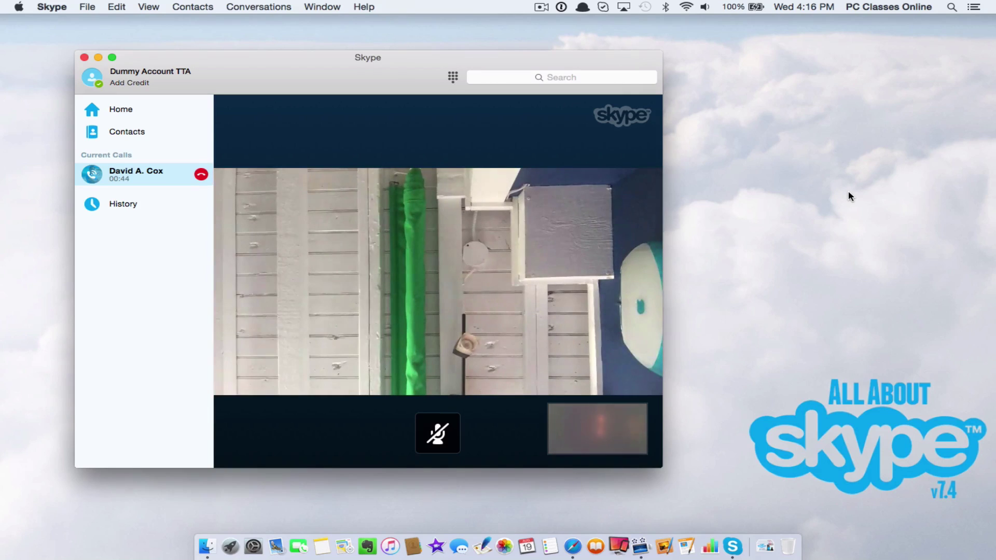
pyautogui.moveTo(806, 195)
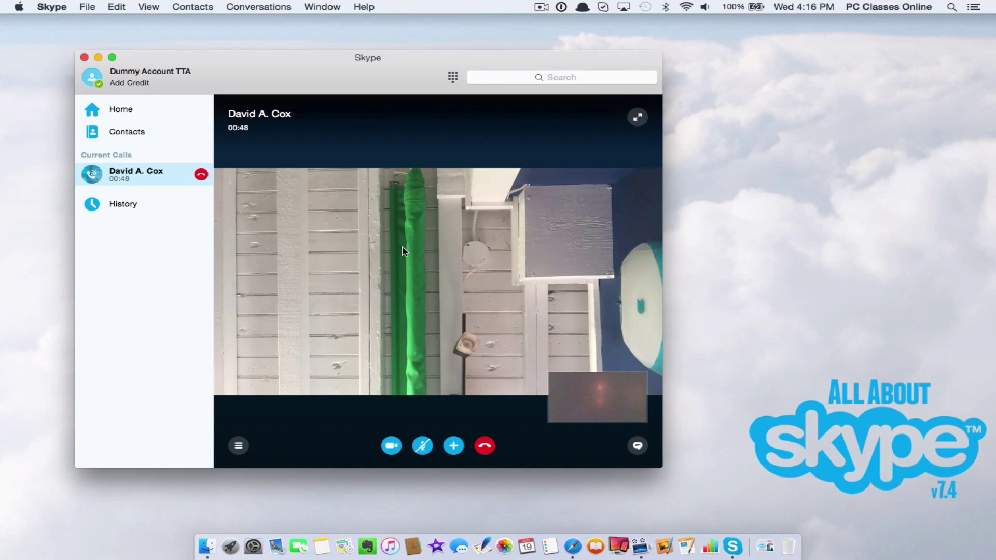
# Step: Make the video call full screen, then check and close the Add and share menu
pyautogui.click(643, 121)
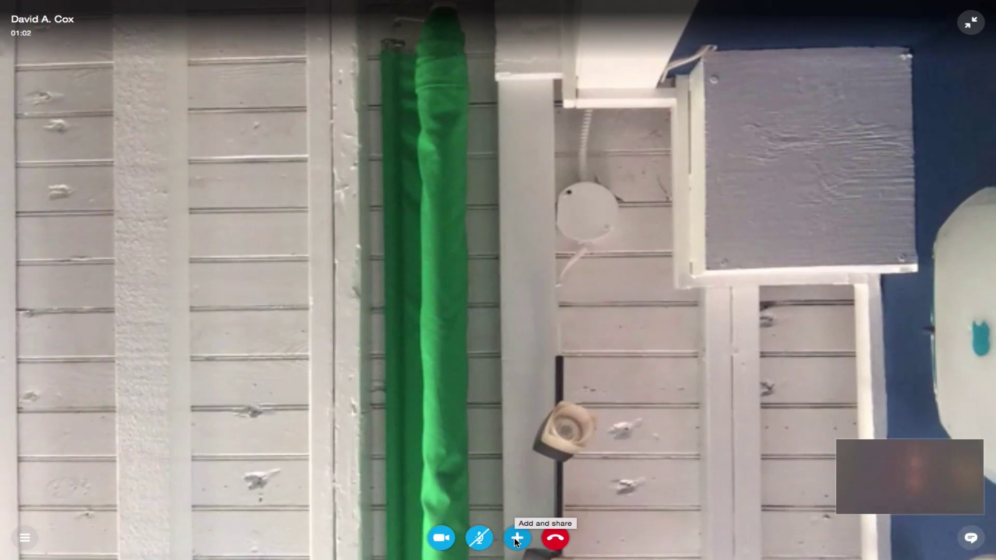
pyautogui.click(517, 539)
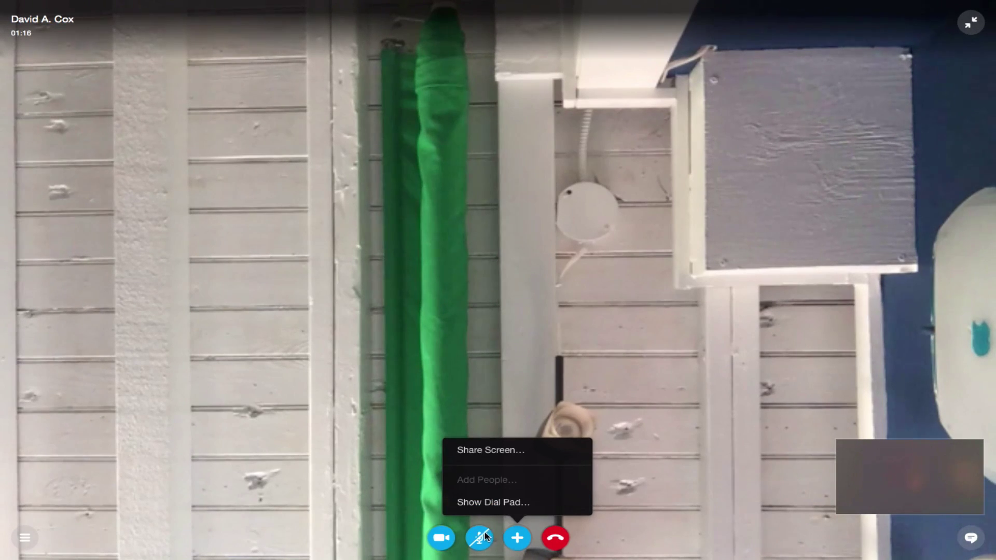
pyautogui.click(400, 448)
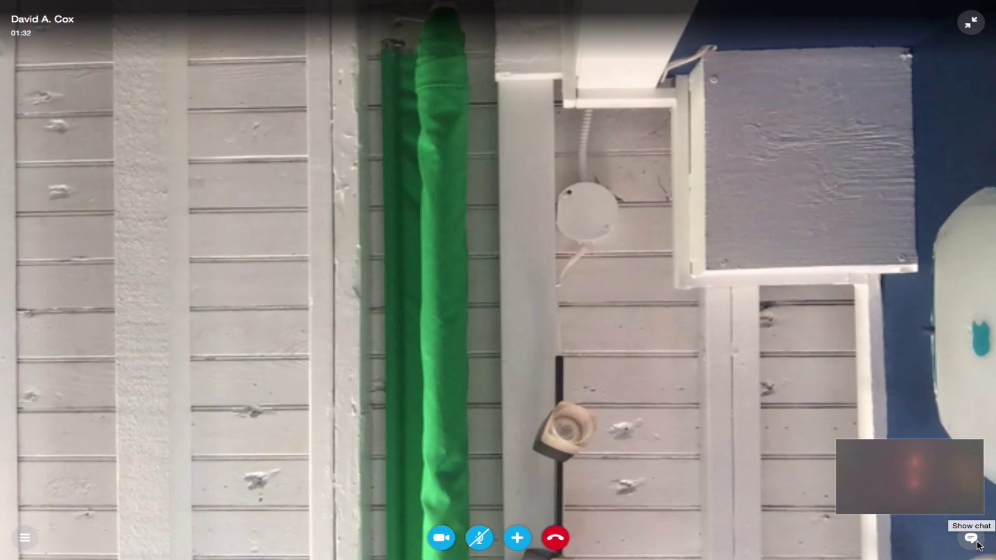
# Step: Hang up the video call with the contact, logging a 1 minute 35 second call
pyautogui.click(552, 539)
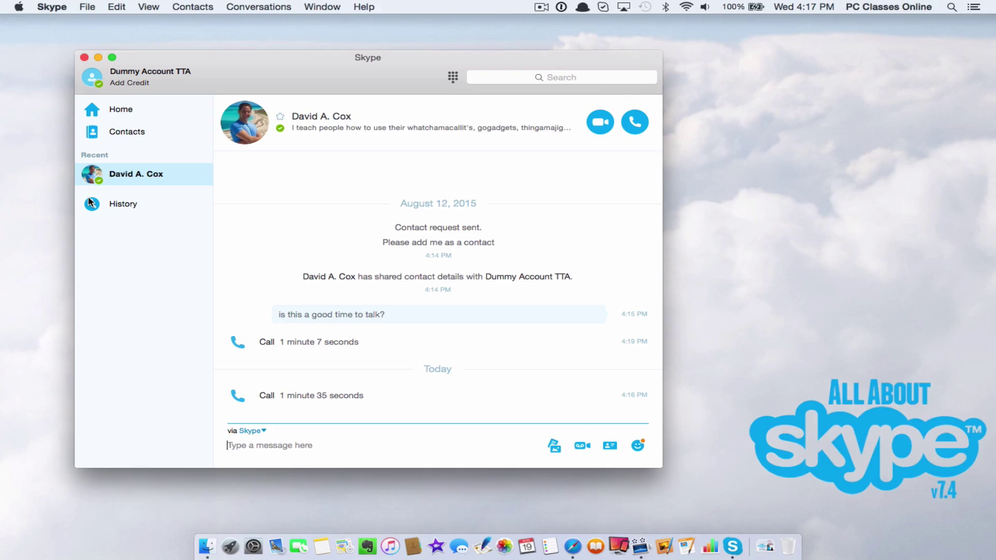
# Step: Open Preferences from the Skype menu to reach the General settings
pyautogui.click(43, 8)
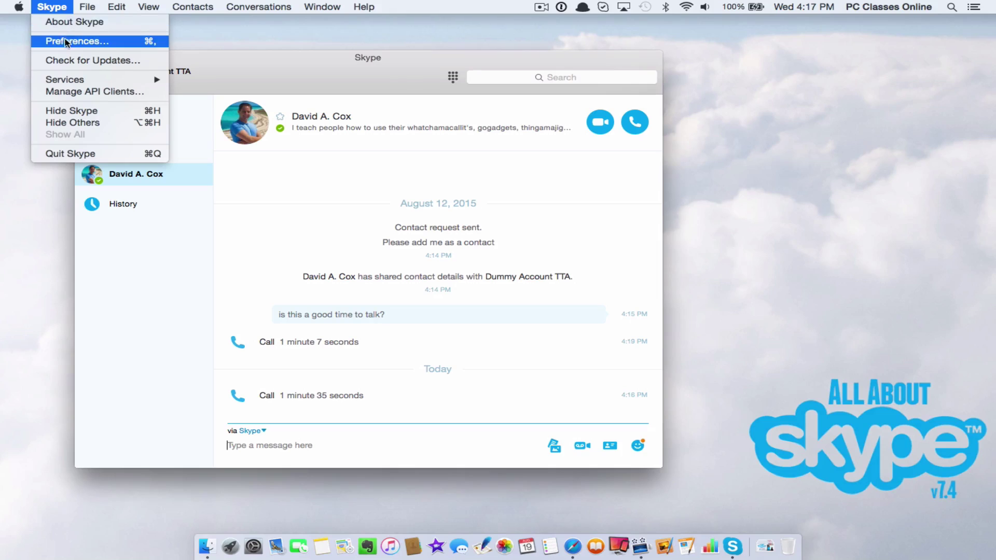
pyautogui.click(122, 42)
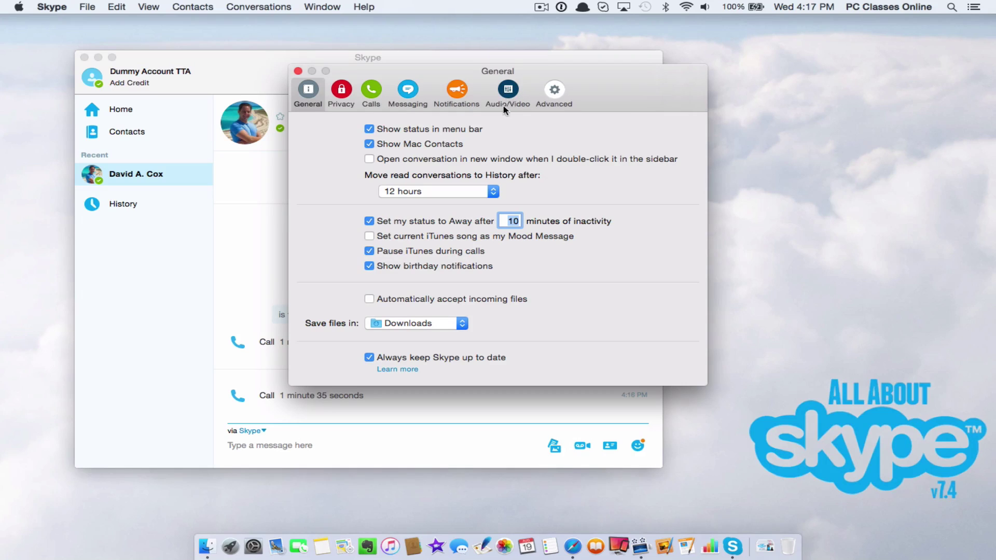
# Step: In Audio/Video, keep Blue Snowball microphone and Built-in Output (Headphones) speakers, and lower the volume slightly
pyautogui.click(510, 93)
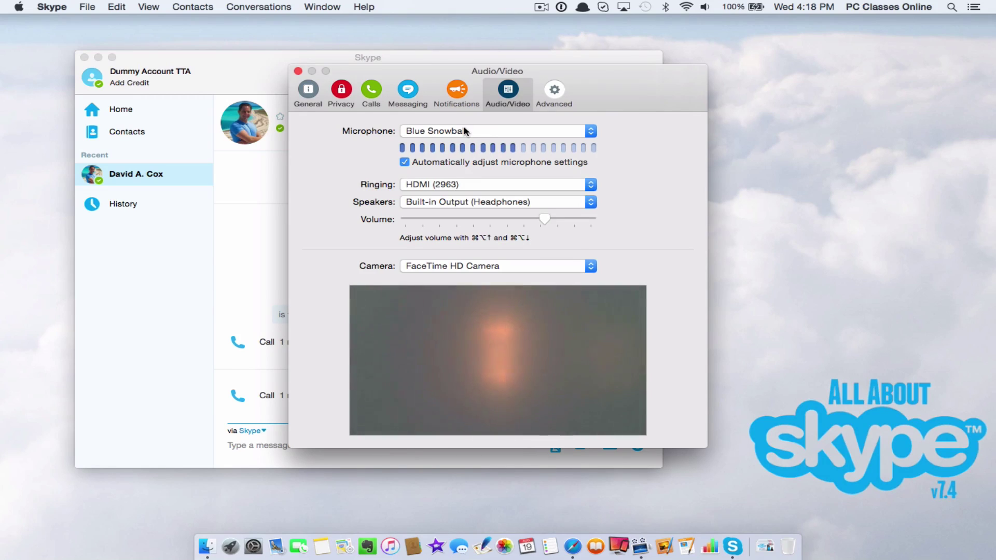
pyautogui.click(495, 136)
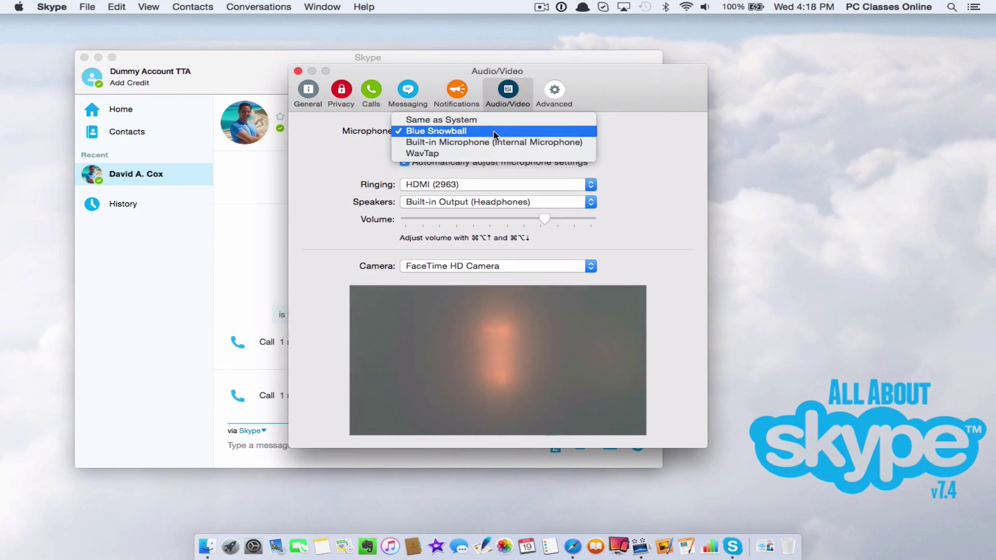
pyautogui.click(493, 131)
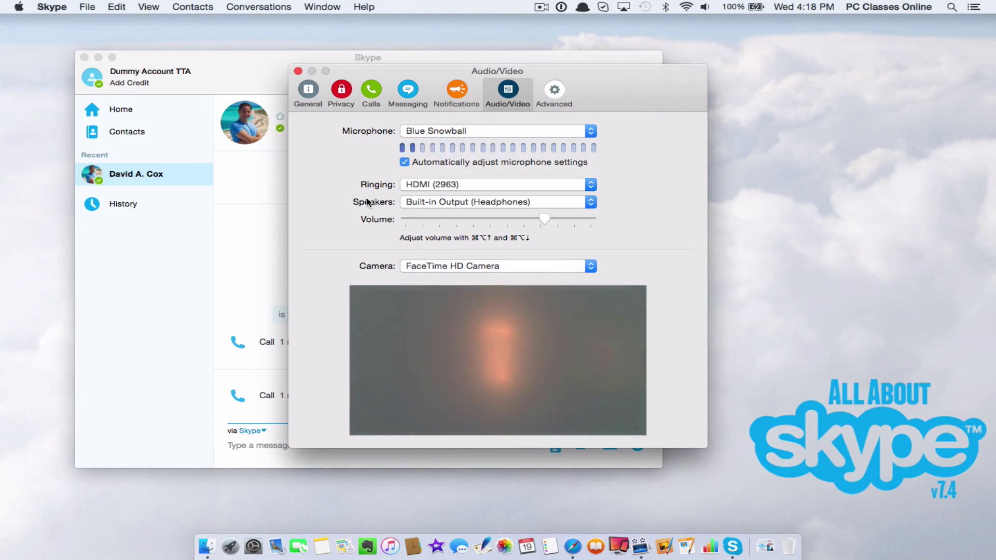
pyautogui.click(457, 207)
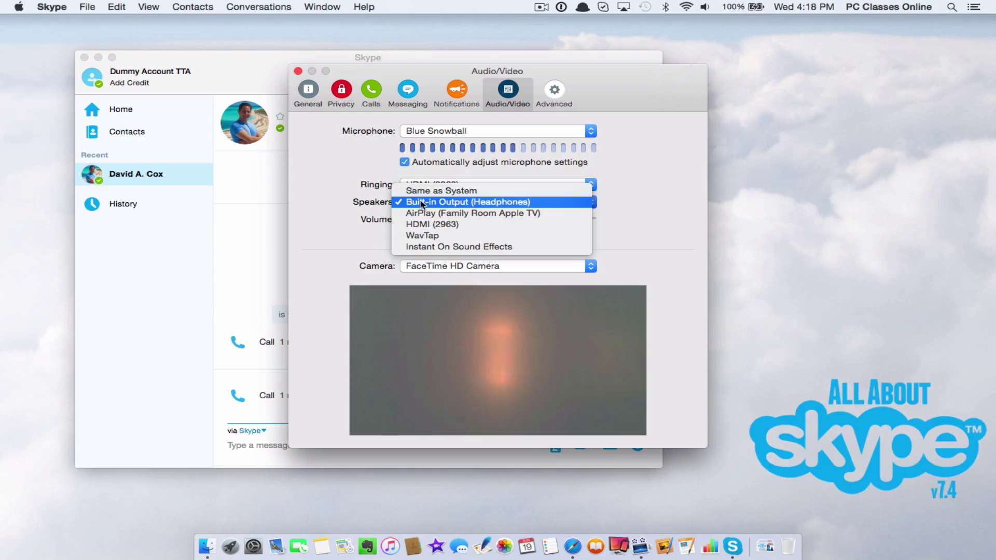
pyautogui.click(521, 202)
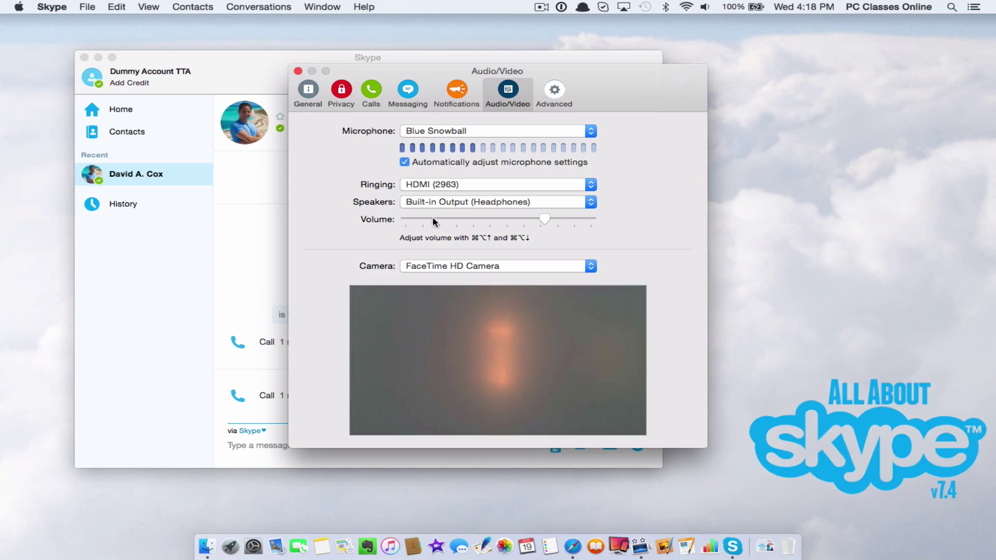
pyautogui.moveTo(544, 219); pyautogui.dragTo(520, 218)
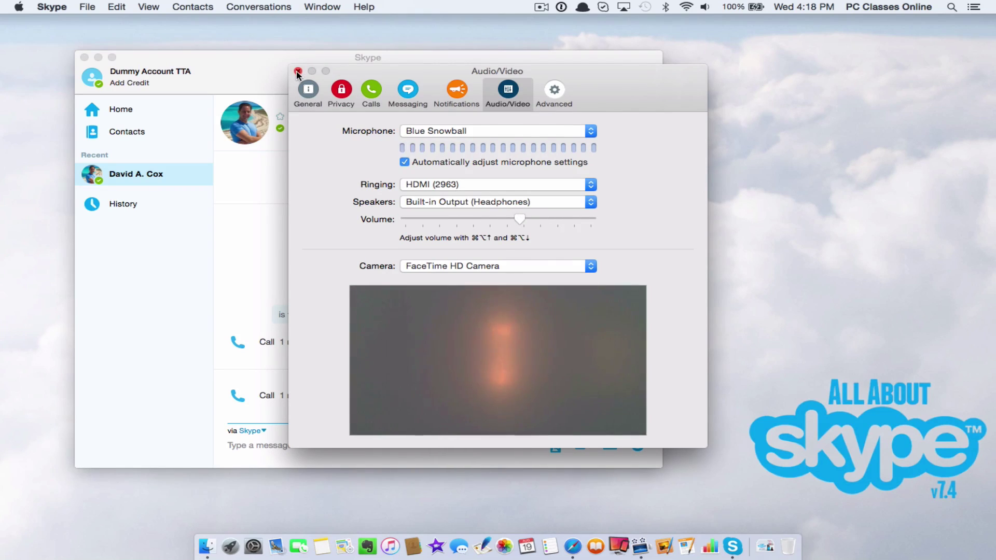
# Step: Close Preferences and move the Skype main window further right
pyautogui.click(298, 71)
pyautogui.moveTo(291, 70); pyautogui.dragTo(418, 74)
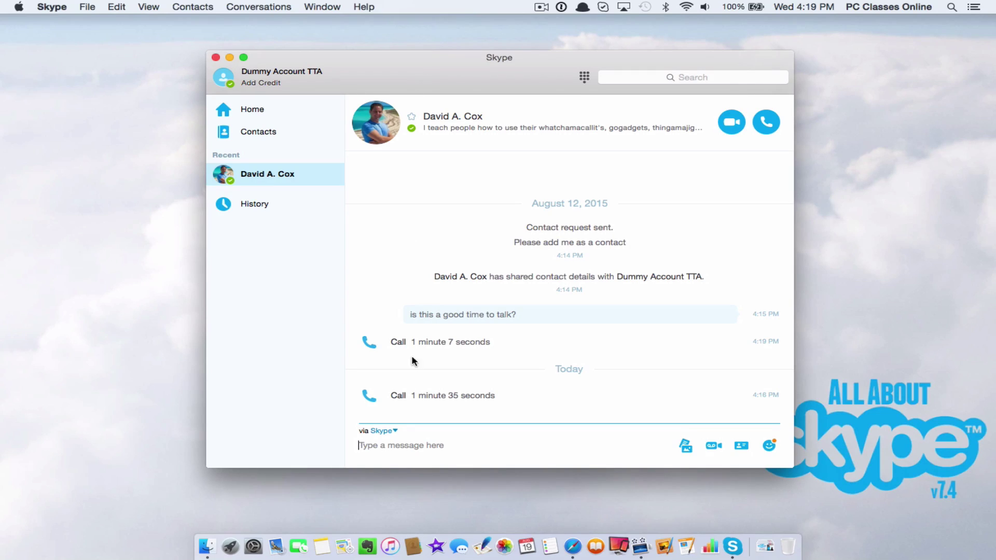
# Step: View your own account profile and select its Skype name
pyautogui.click(315, 72)
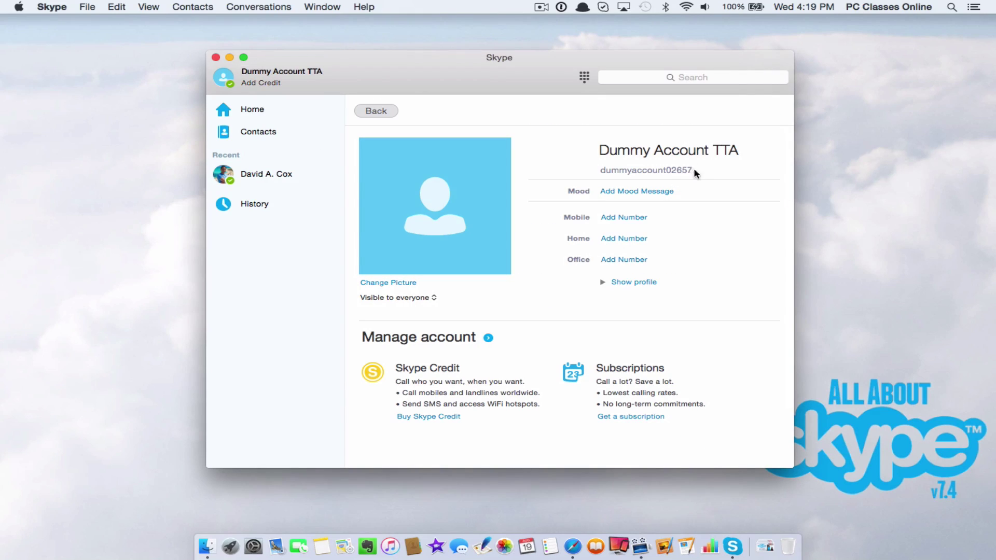
pyautogui.doubleClick(634, 169)
pyautogui.press('super+c')
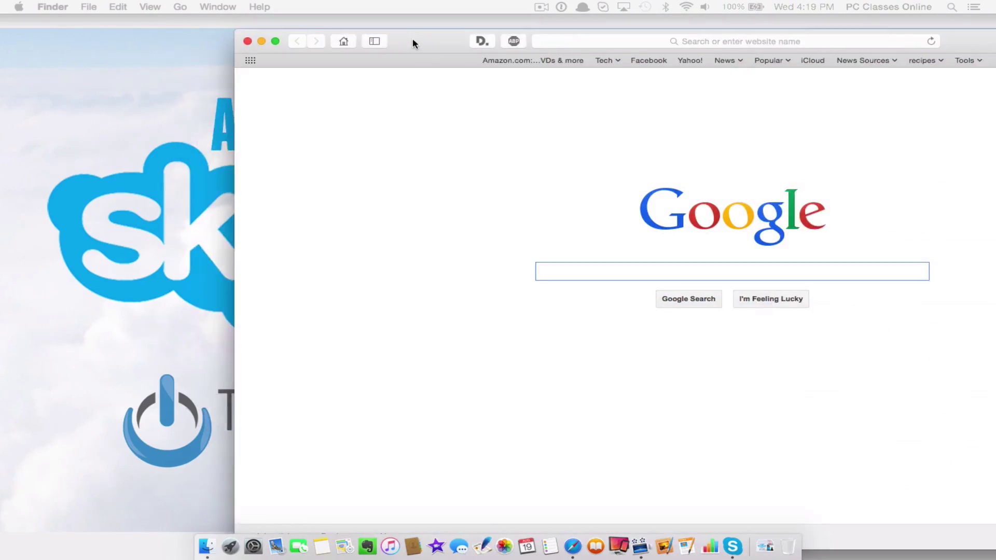
# Step: Launch Safari and load the skype.com home page
pyautogui.doubleClick(412, 40)
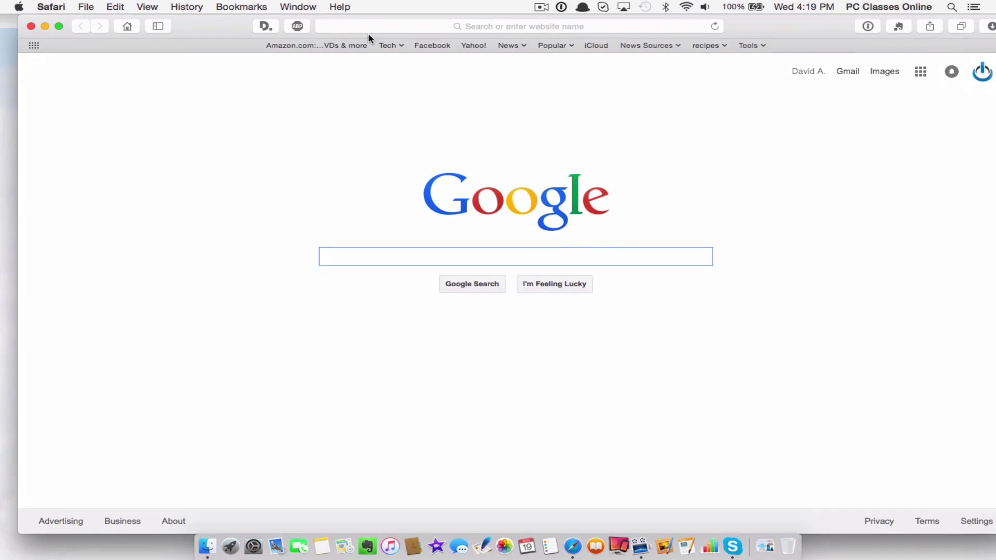
pyautogui.click(362, 27)
pyautogui.write('sky')
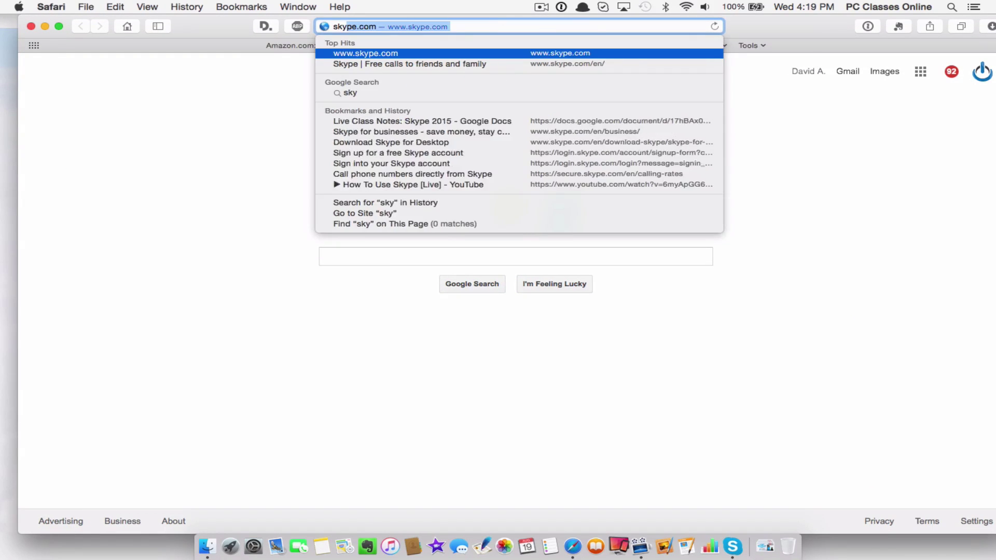
pyautogui.press('Return')
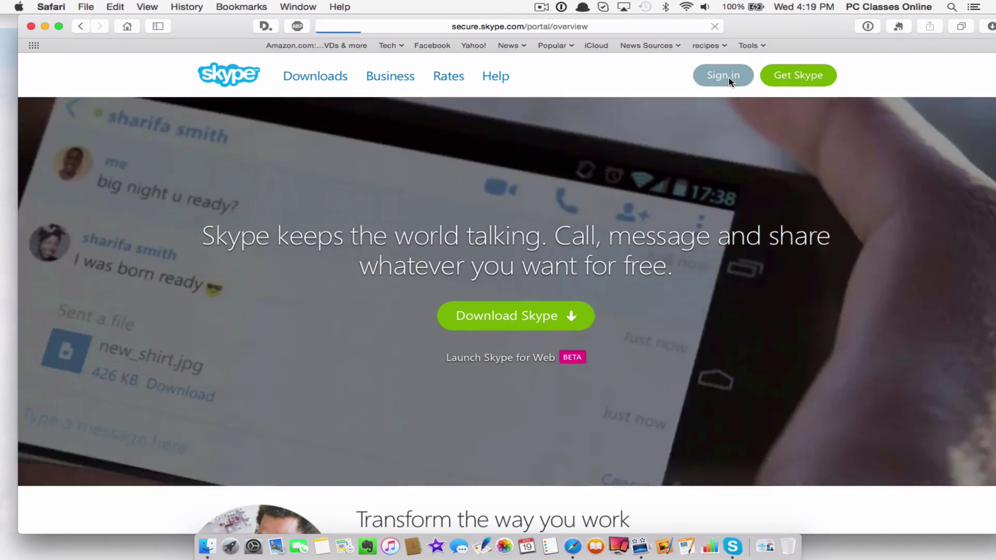
# Step: Sign in with the account's Skype name and password, retrying with the corrected password
pyautogui.click(731, 82)
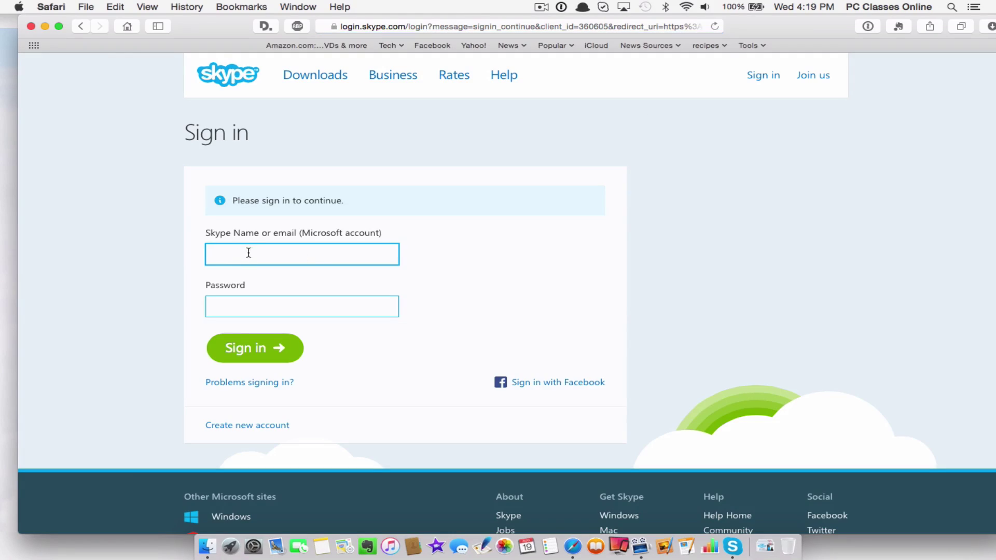
pyautogui.press('super+v')
pyautogui.click(259, 305)
pyautogui.write('********')
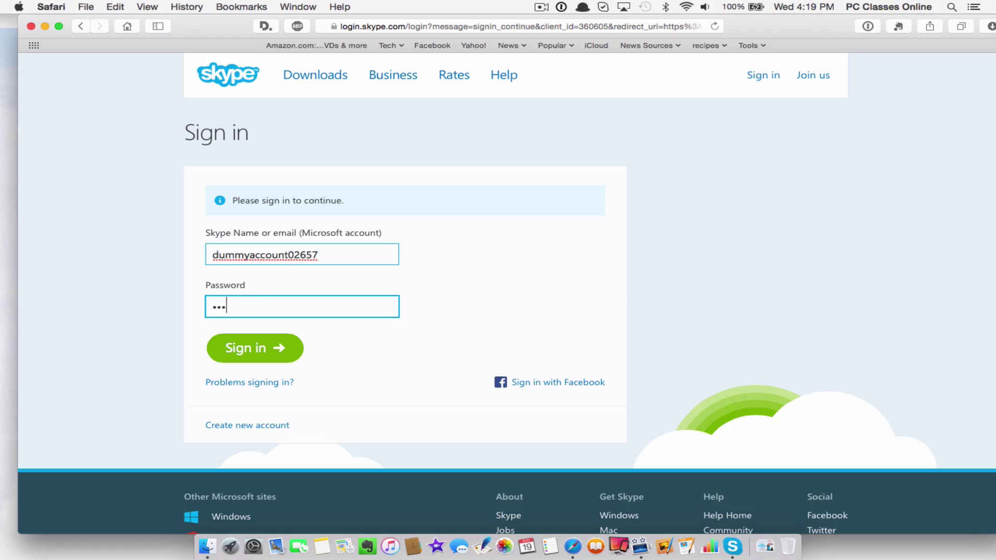
pyautogui.press('Return')
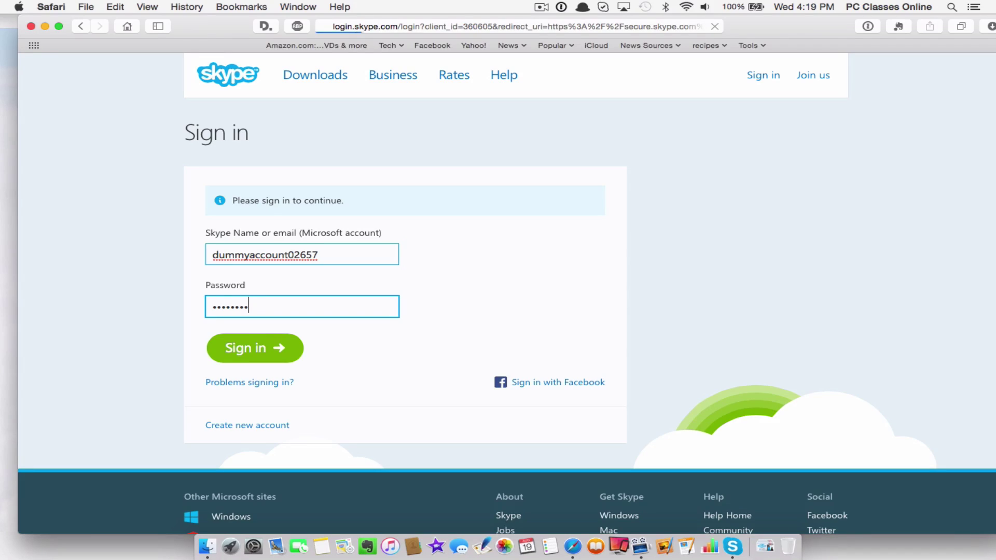
pyautogui.write('*********')
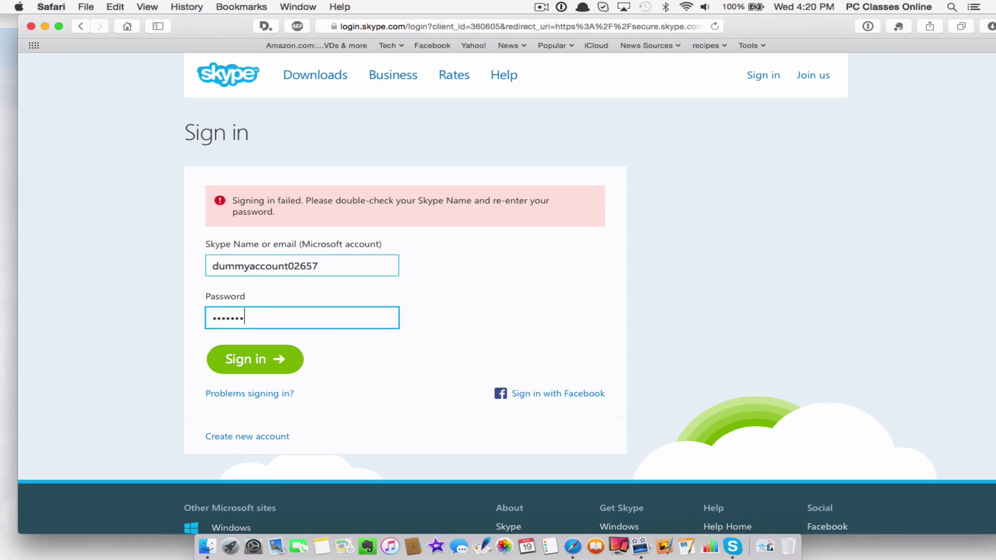
pyautogui.press('Return')
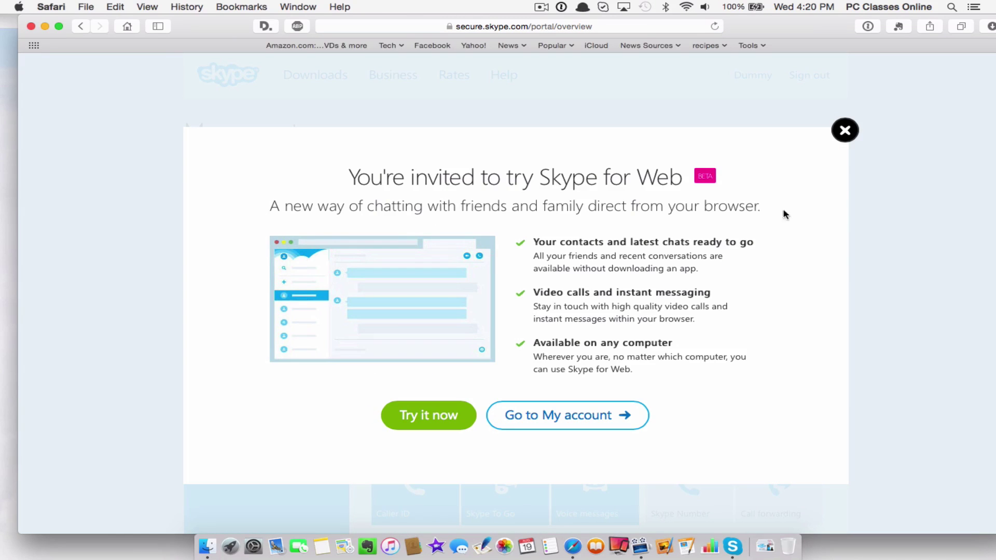
# Step: Close the Skype for Web invitation and browse My account, including the Caller ID feature
pyautogui.click(842, 132)
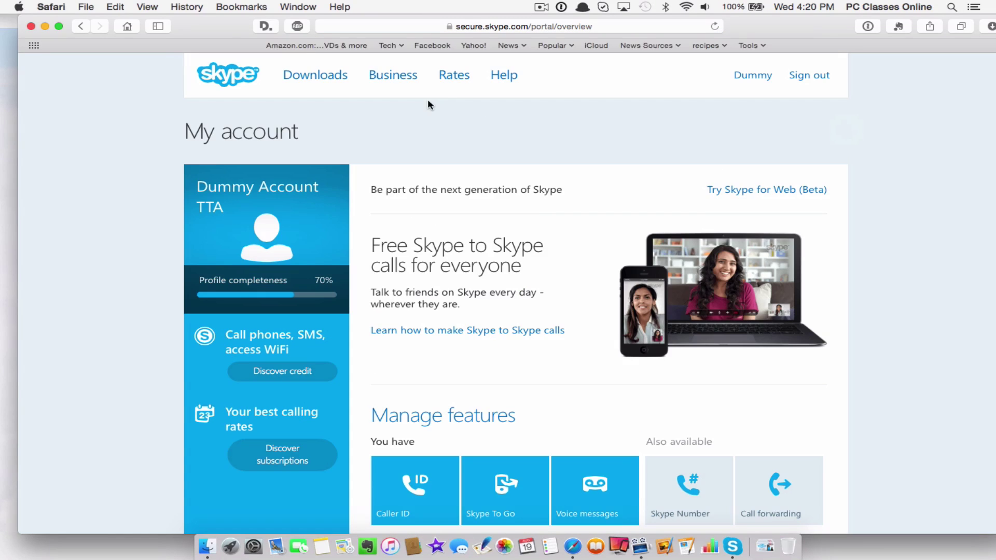
pyautogui.scroll(-10, 502, 281)
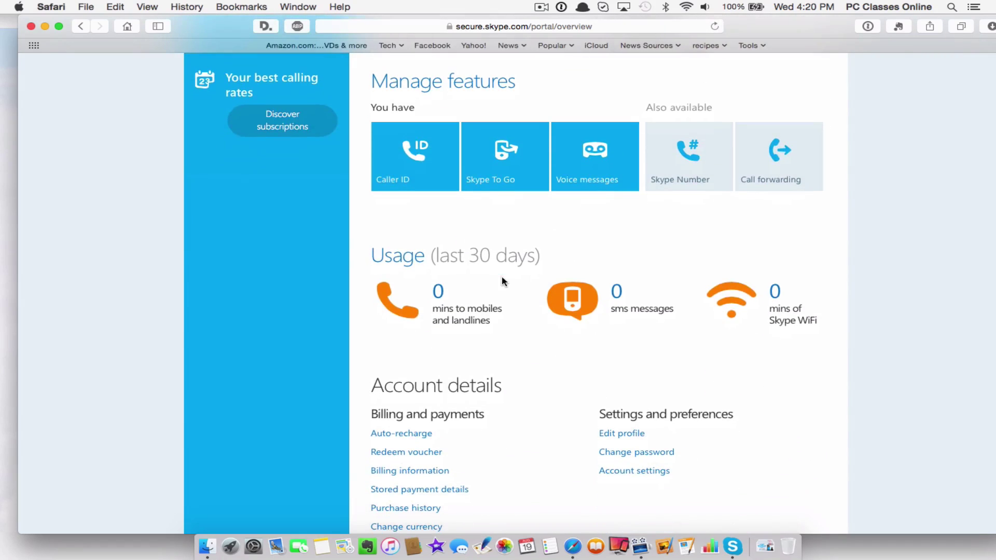
pyautogui.click(415, 152)
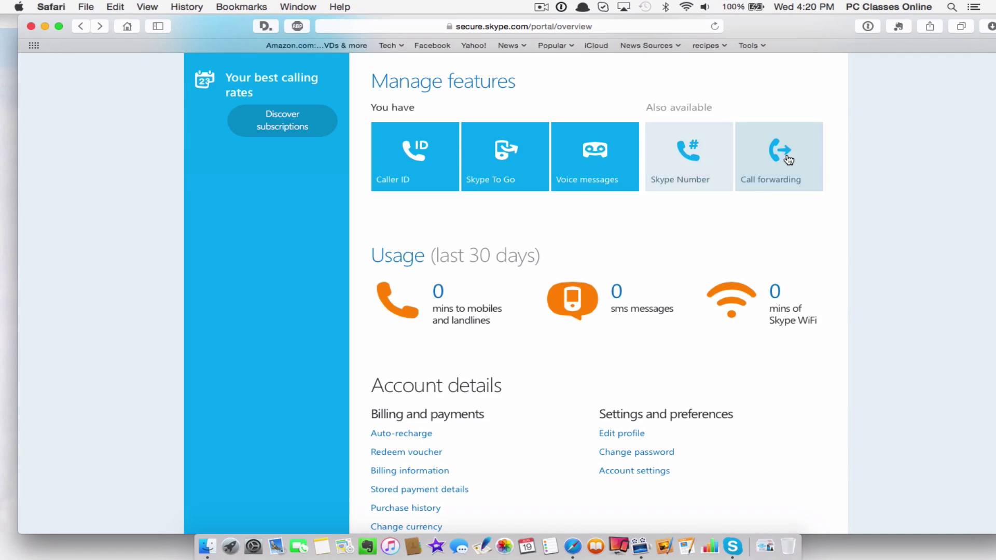
pyautogui.scroll(10, 788, 160)
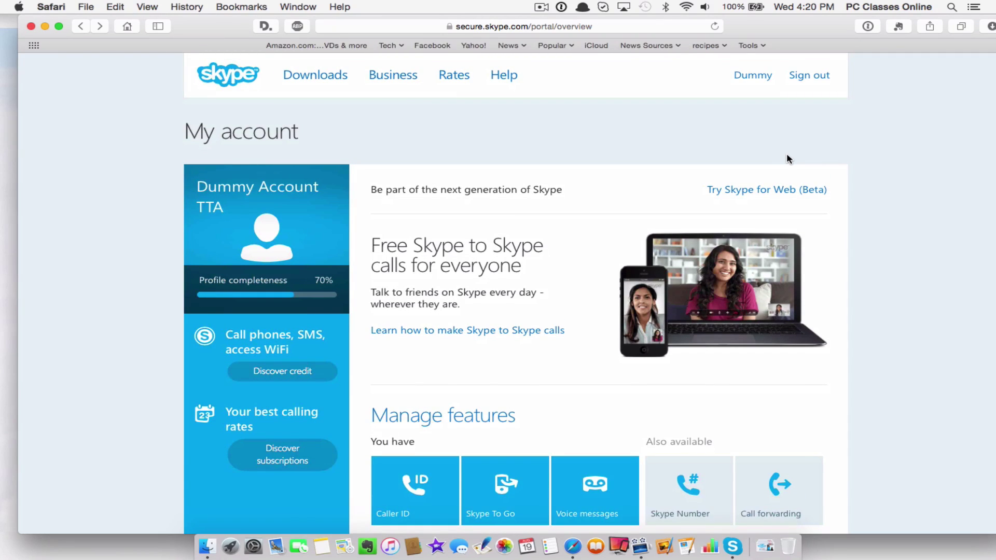
pyautogui.scroll(-2, 787, 159)
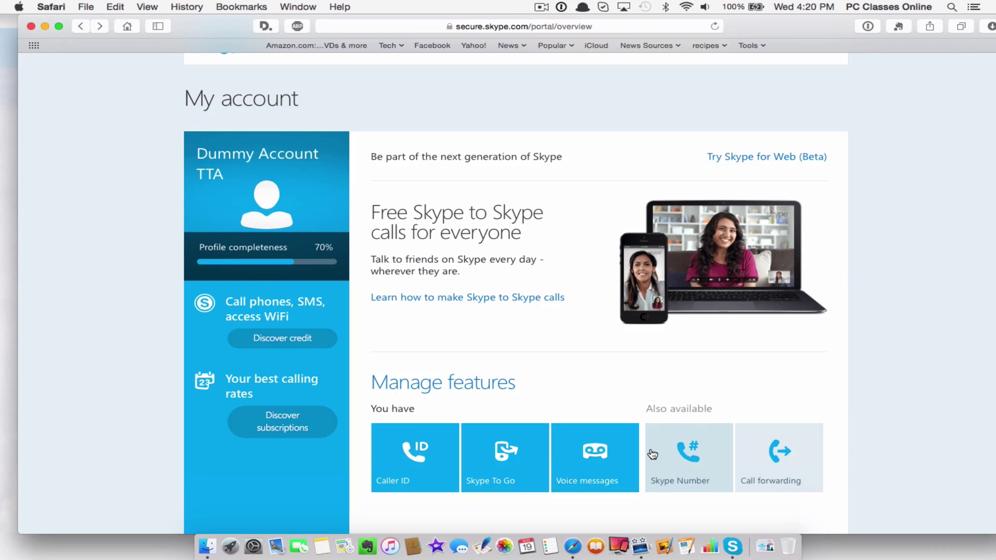
pyautogui.scroll(2, 787, 284)
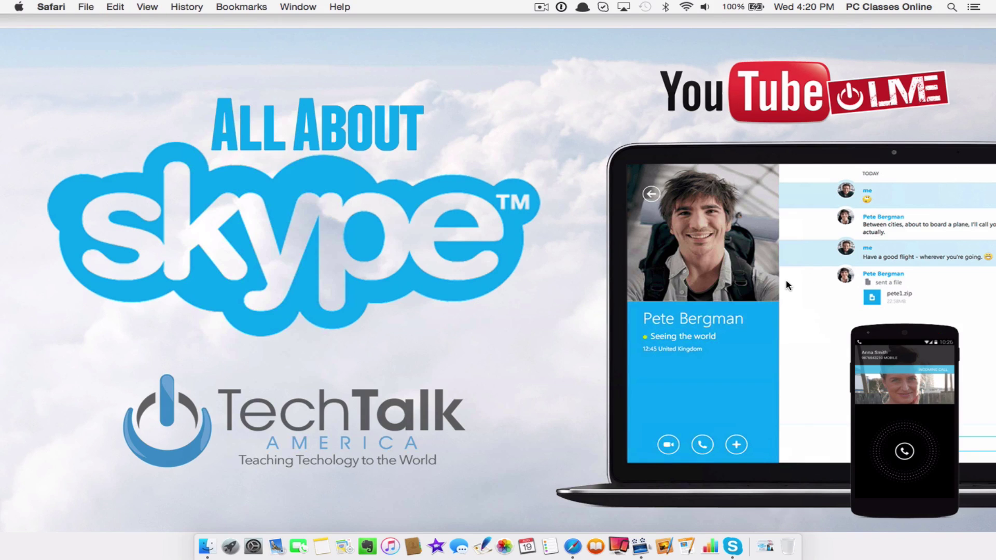
pyautogui.click(993, 224)
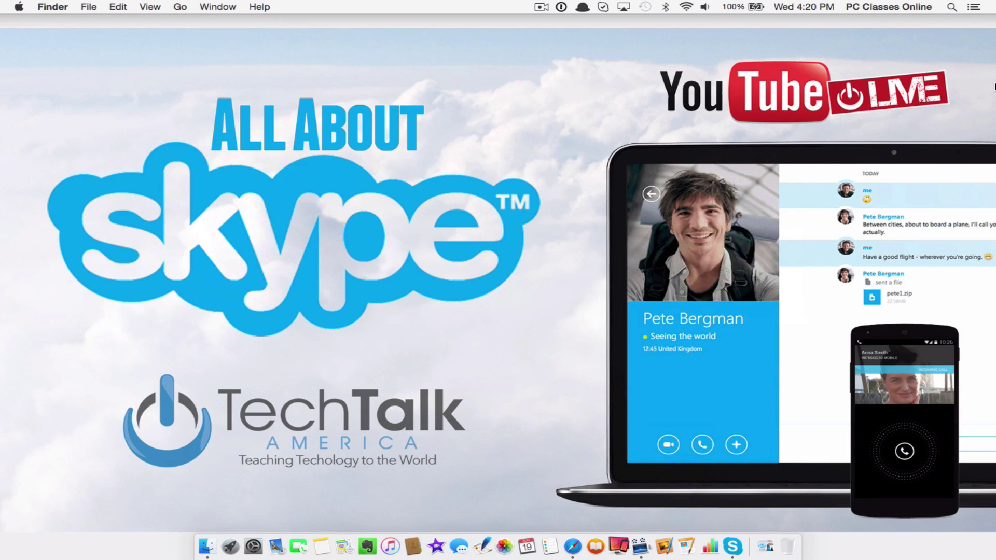